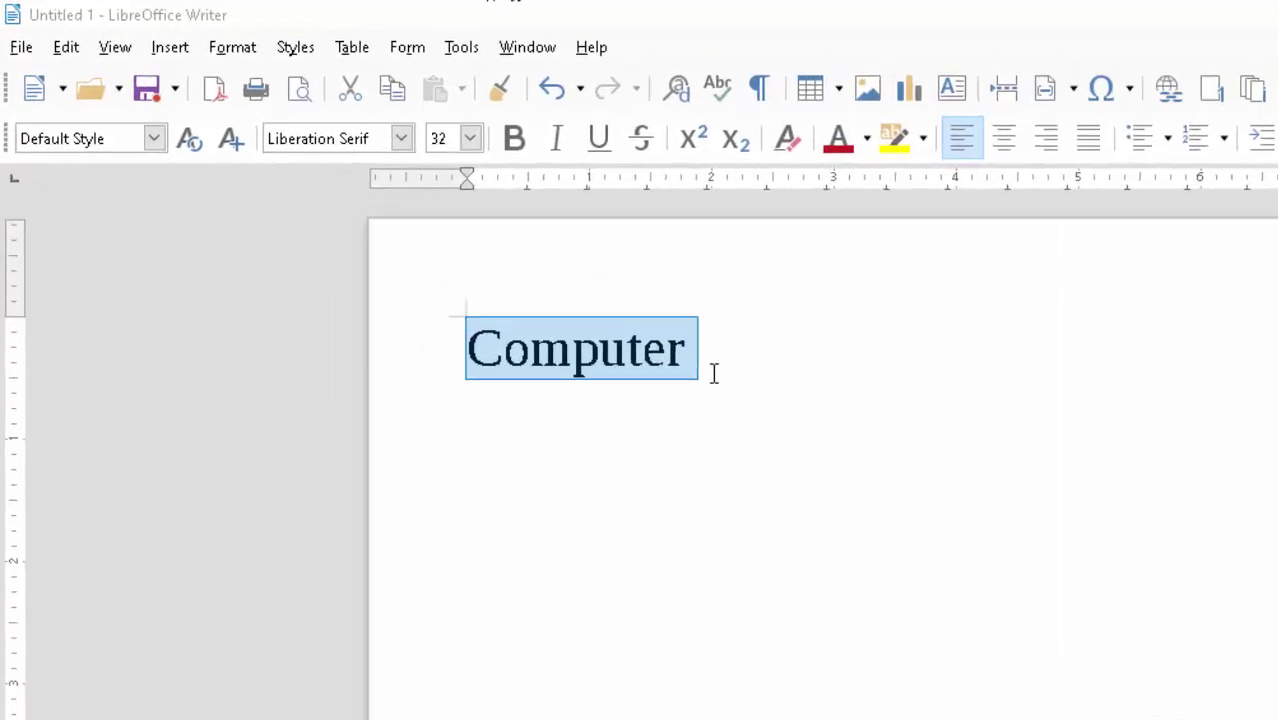
Select the word Computer in the document.
{"action": "left_click", "coordinate": [624, 428]}
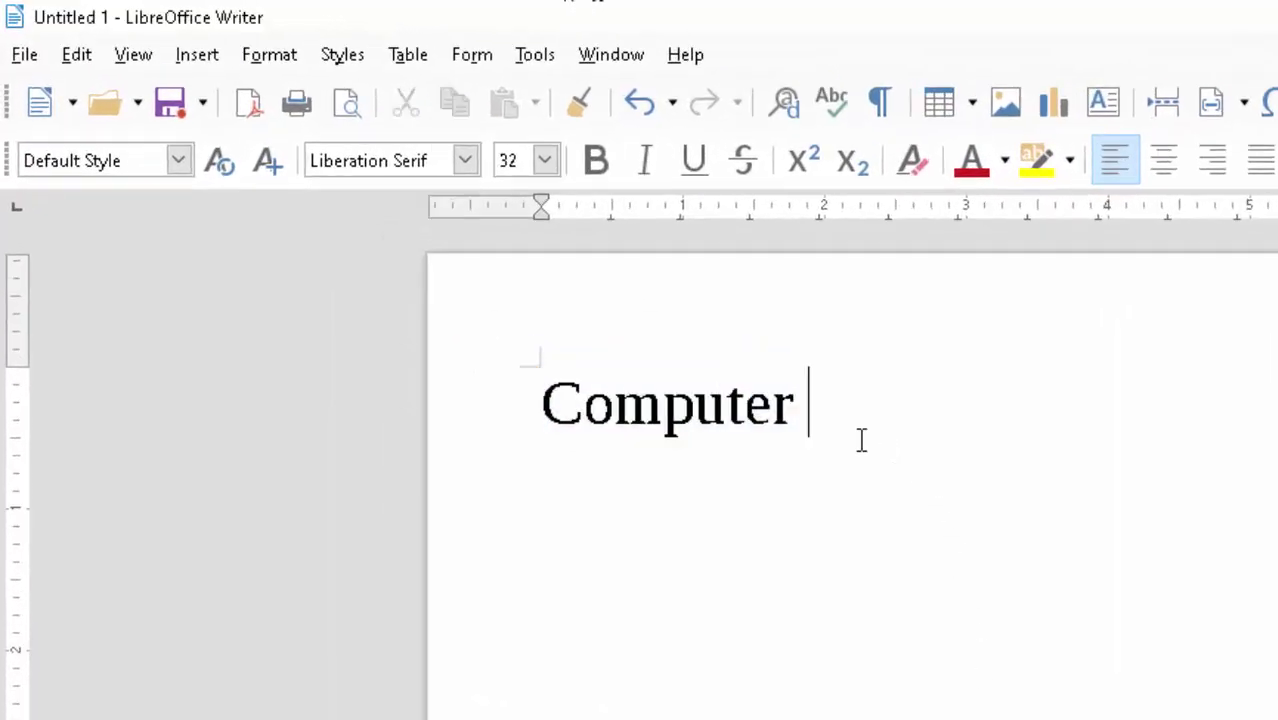
{"action": "left_click_drag", "start_coordinate": [788, 418], "coordinate": [508, 406]}
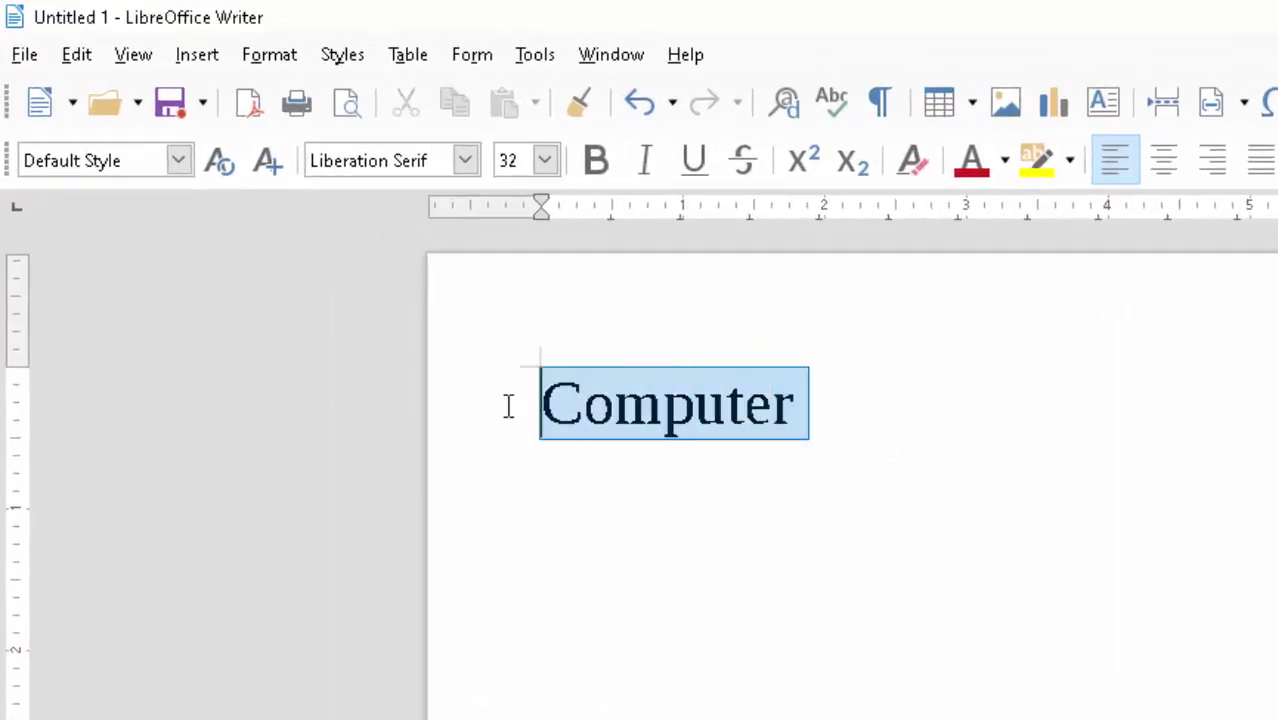
{"action": "right_click", "coordinate": [893, 519]}
{"action": "left_click", "coordinate": [830, 702]}
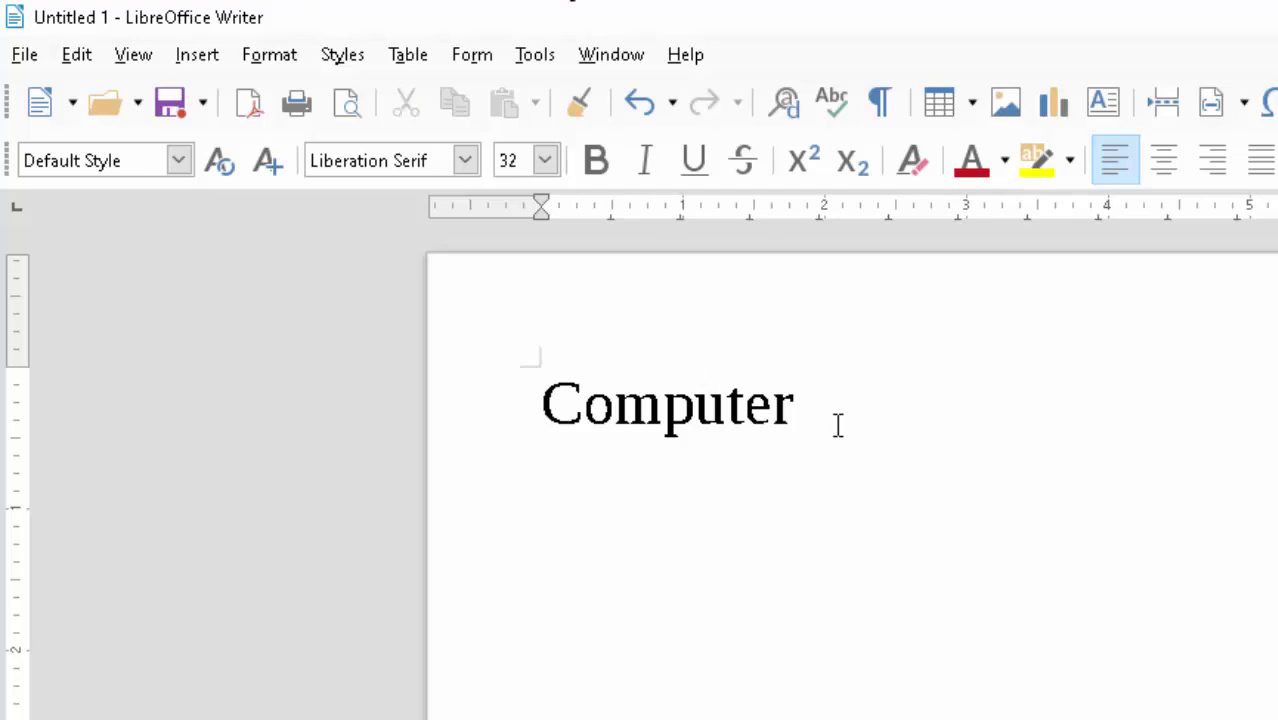
{"action": "left_click_drag", "start_coordinate": [805, 422], "coordinate": [516, 422]}
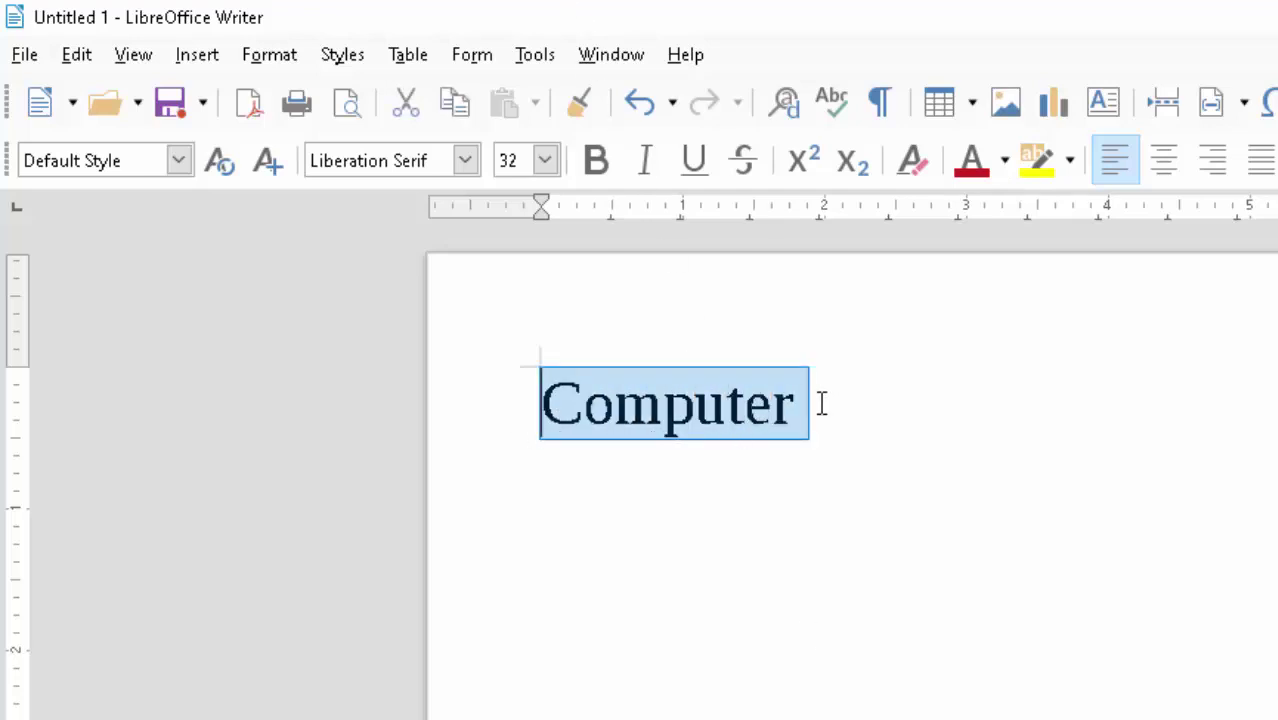
{"action": "left_click_drag", "start_coordinate": [822, 402], "coordinate": [545, 412]}
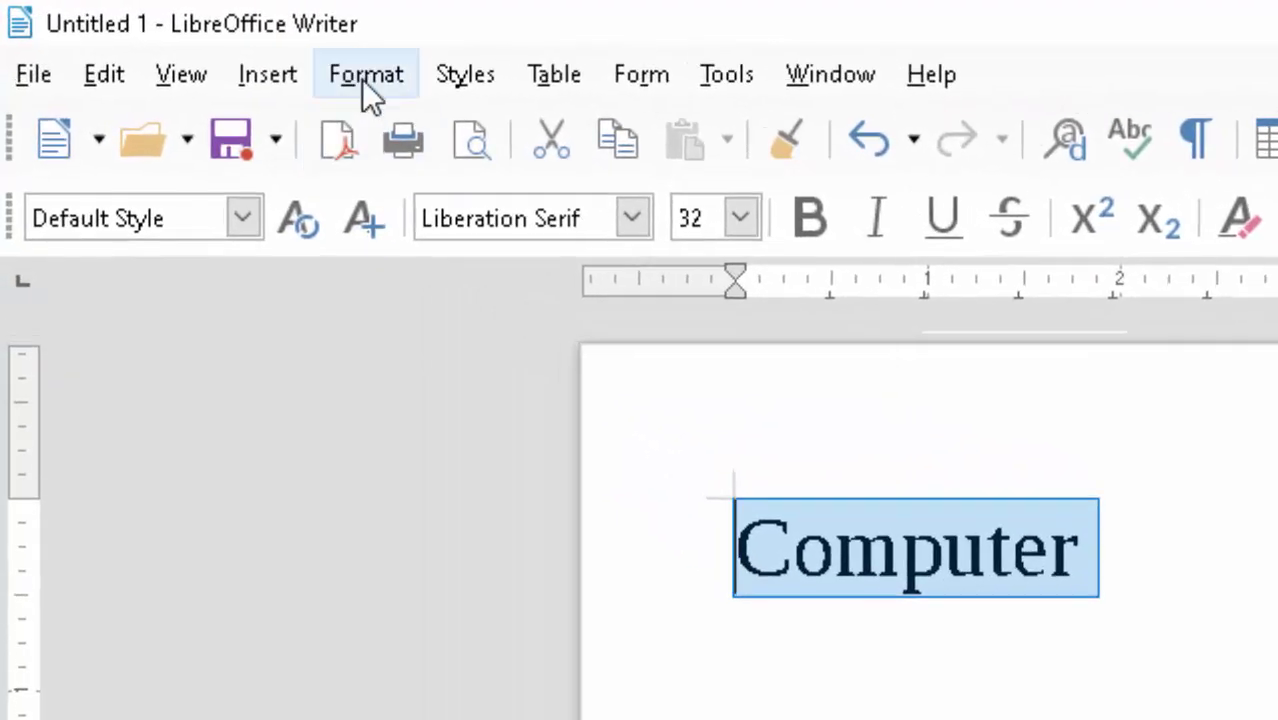
{"action": "left_click", "coordinate": [324, 66]}
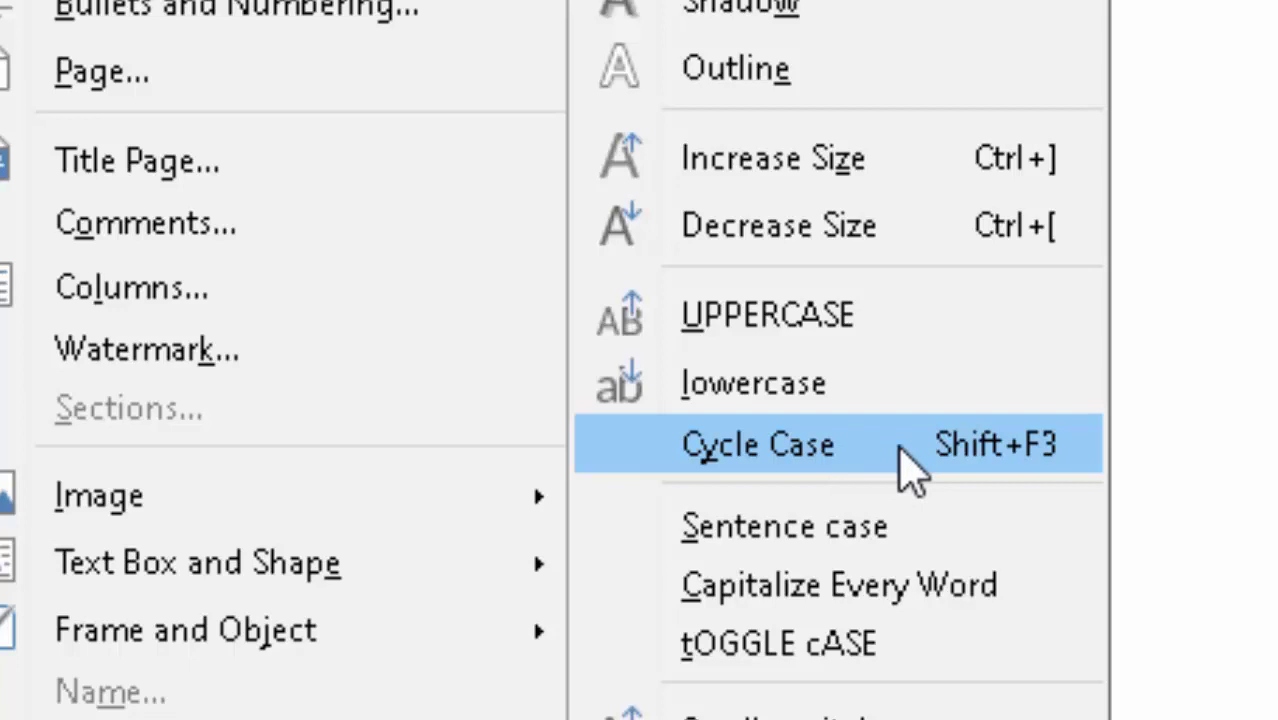
{"action": "left_click", "coordinate": [910, 466]}
{"action": "left_click", "coordinate": [866, 393]}
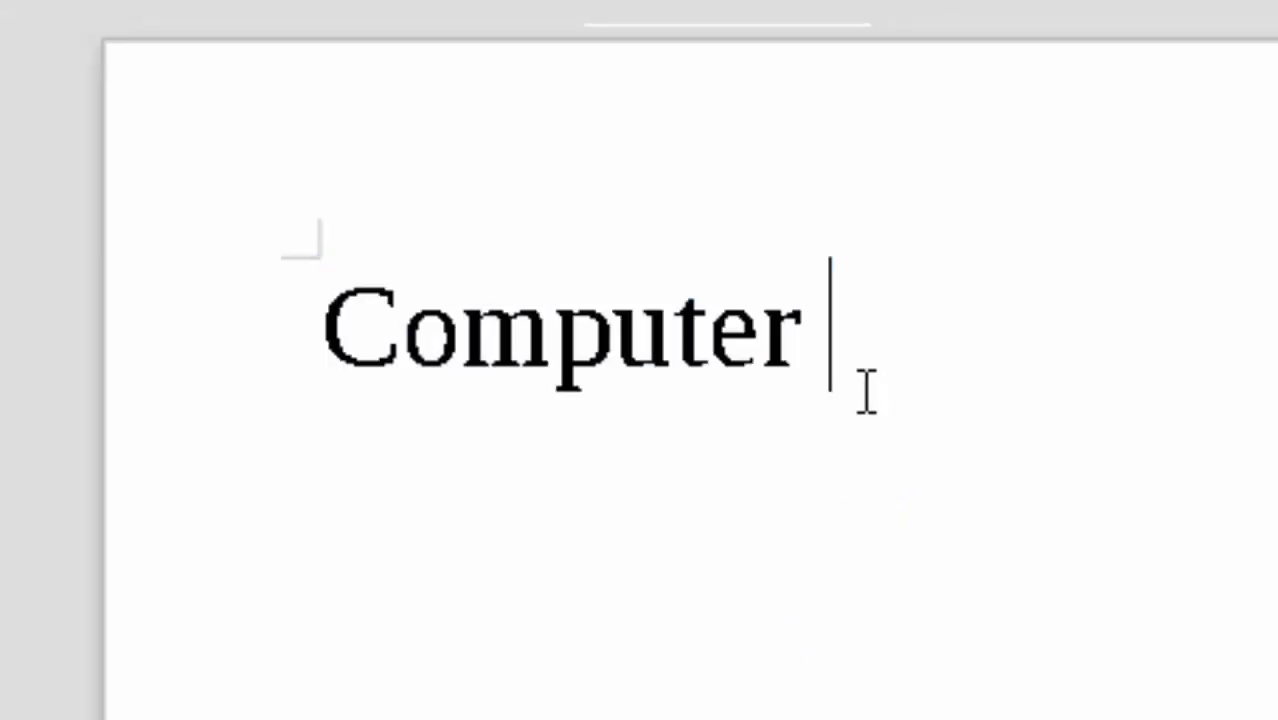
{"action": "left_click_drag", "start_coordinate": [826, 366], "coordinate": [91, 328]}
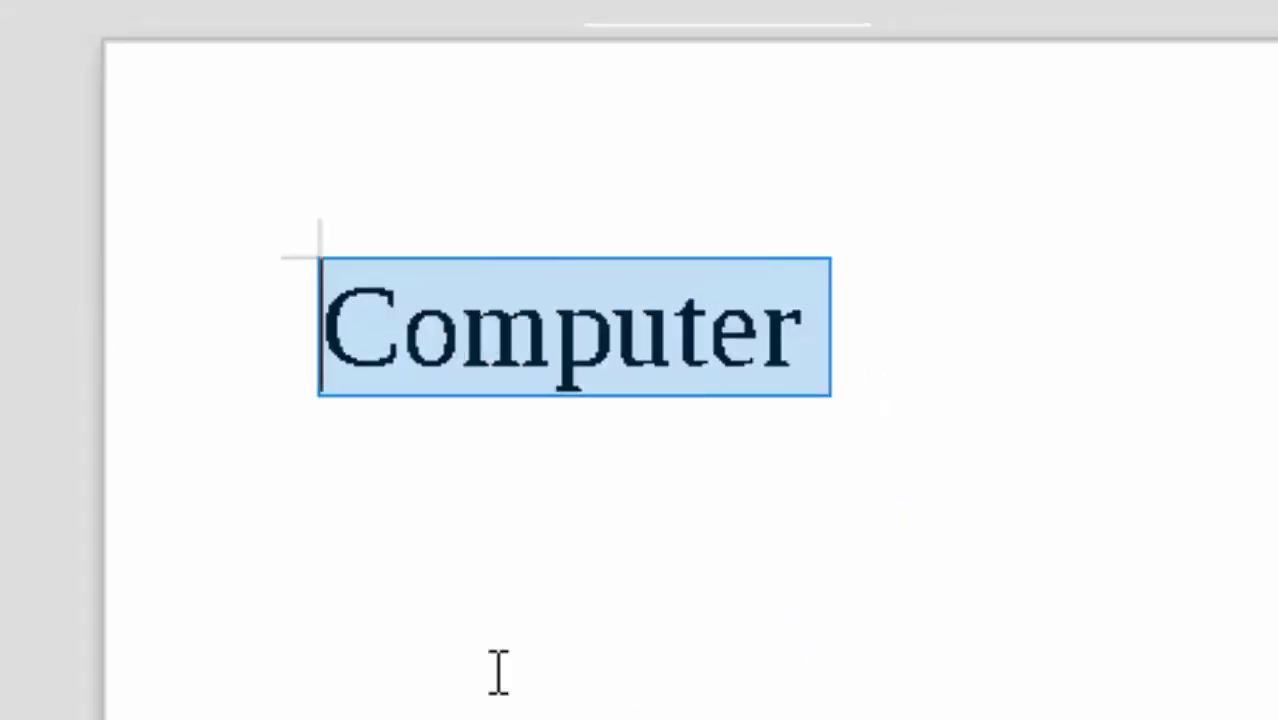
Change Computer to UPPERCASE, then to lowercase so it reads 'computer'.
{"action": "key", "text": "alt+o"}
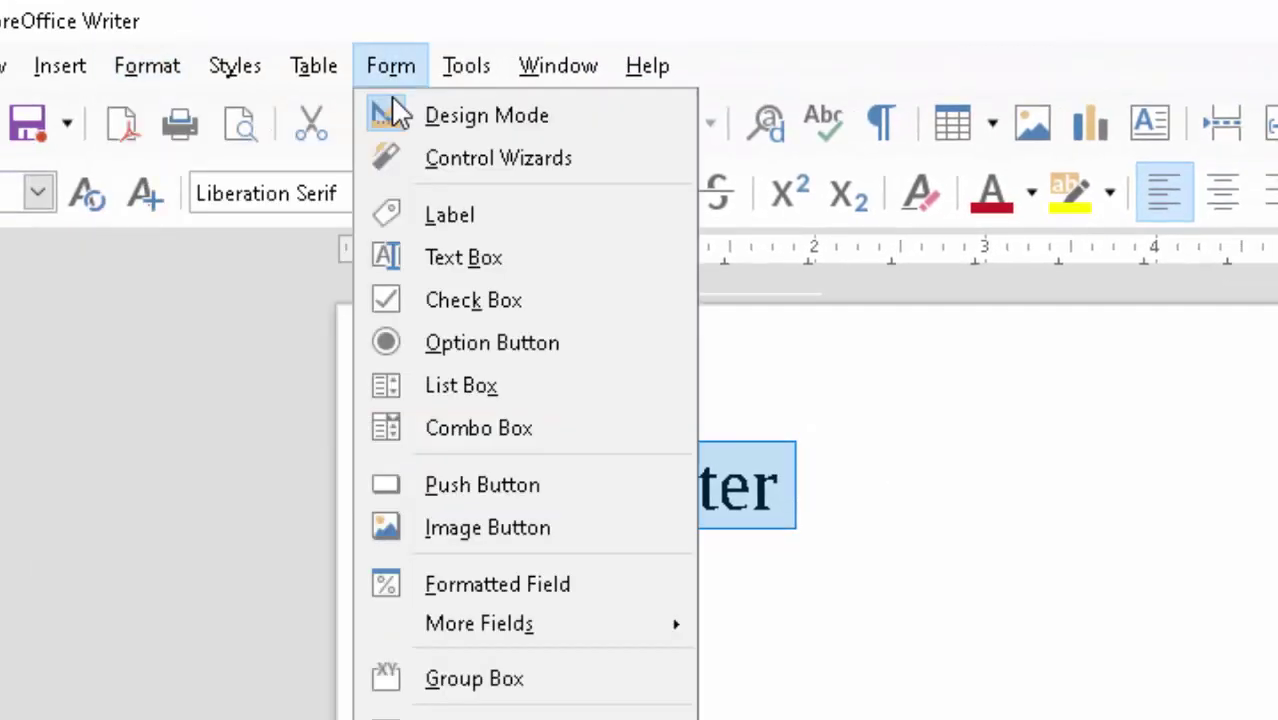
{"action": "left_click", "coordinate": [170, 85]}
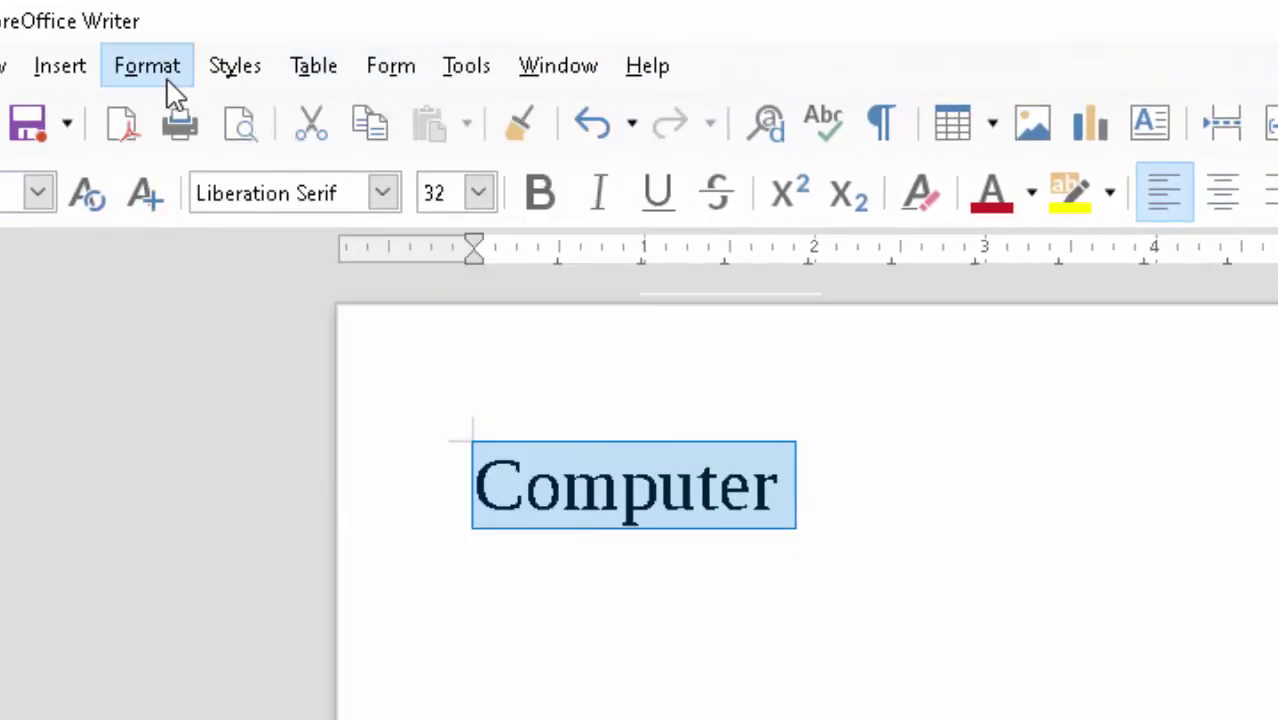
{"action": "left_click", "coordinate": [173, 90]}
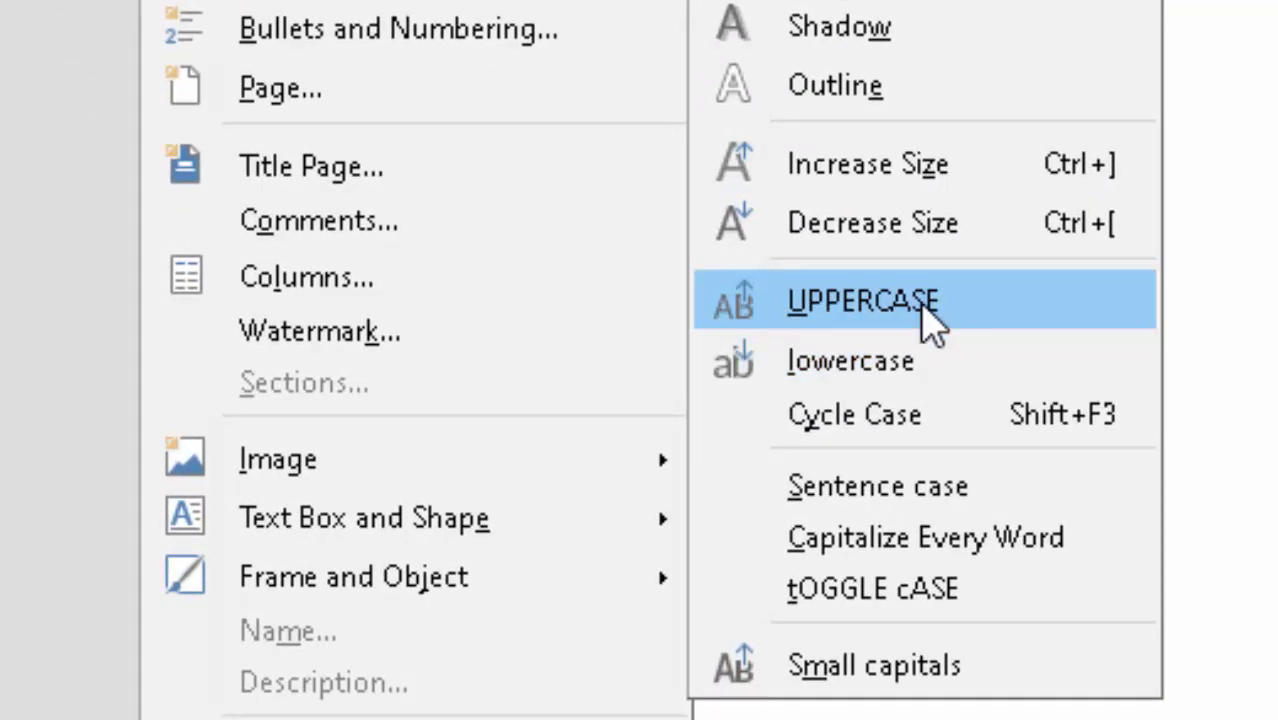
{"action": "left_click", "coordinate": [930, 318]}
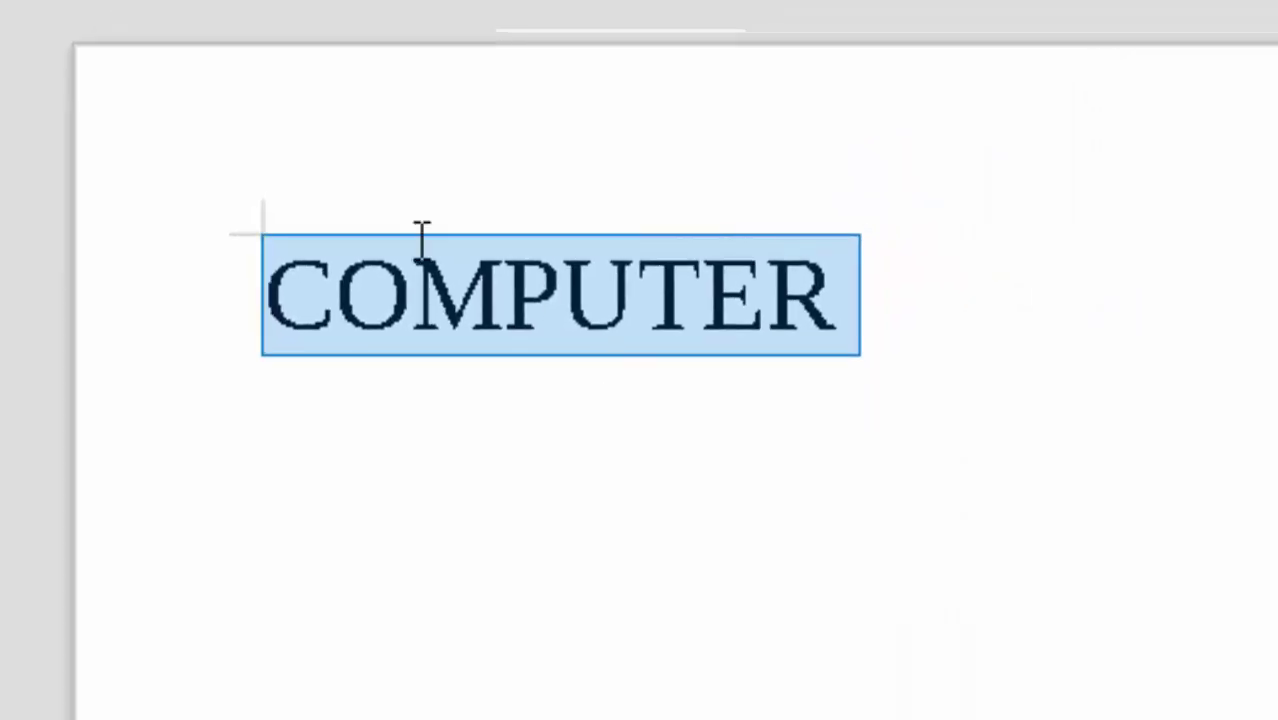
{"action": "left_click", "coordinate": [298, 48]}
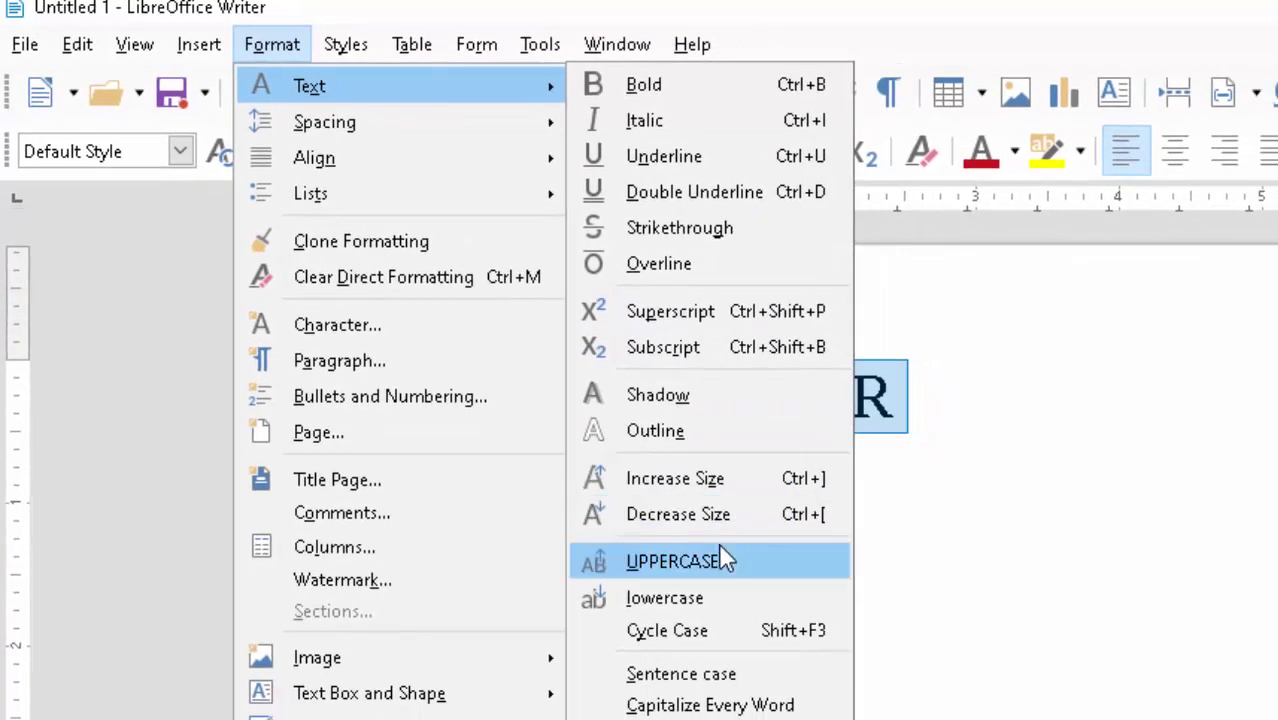
{"action": "left_click", "coordinate": [722, 598]}
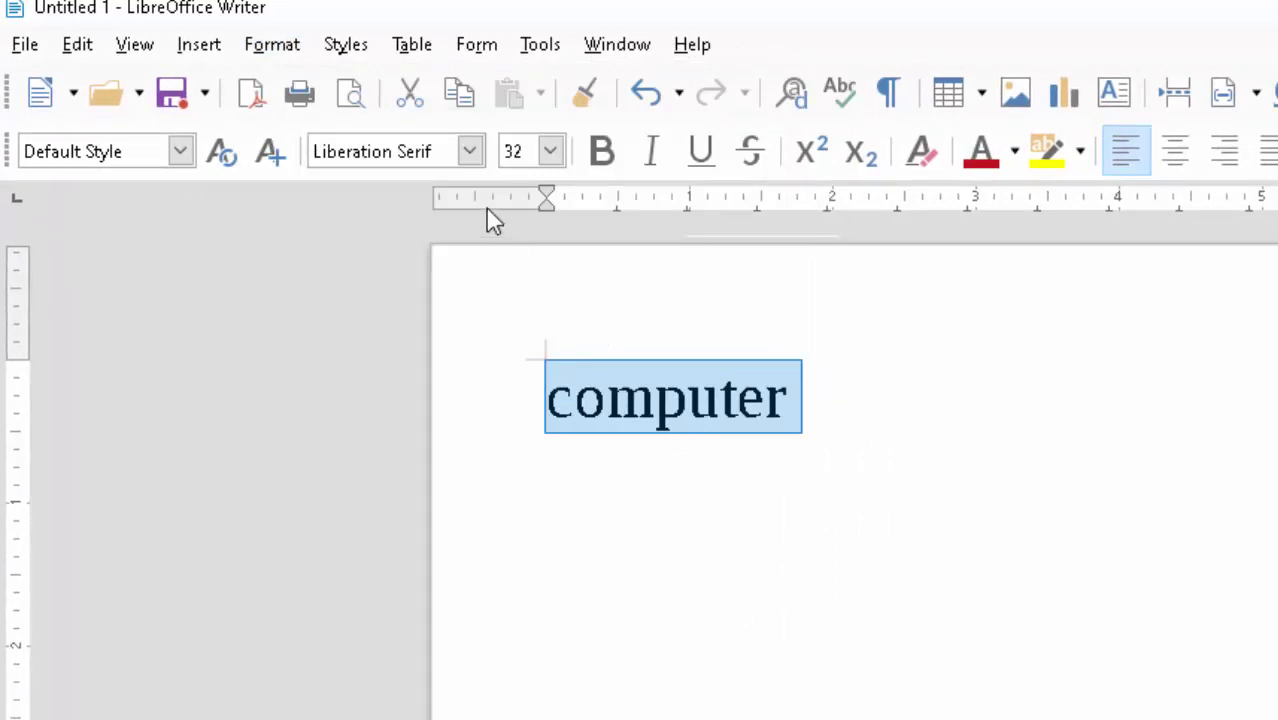
Use Cycle Case to turn 'computer' back into 'Computer', then reopen the Format > Text options.
{"action": "left_click", "coordinate": [270, 50]}
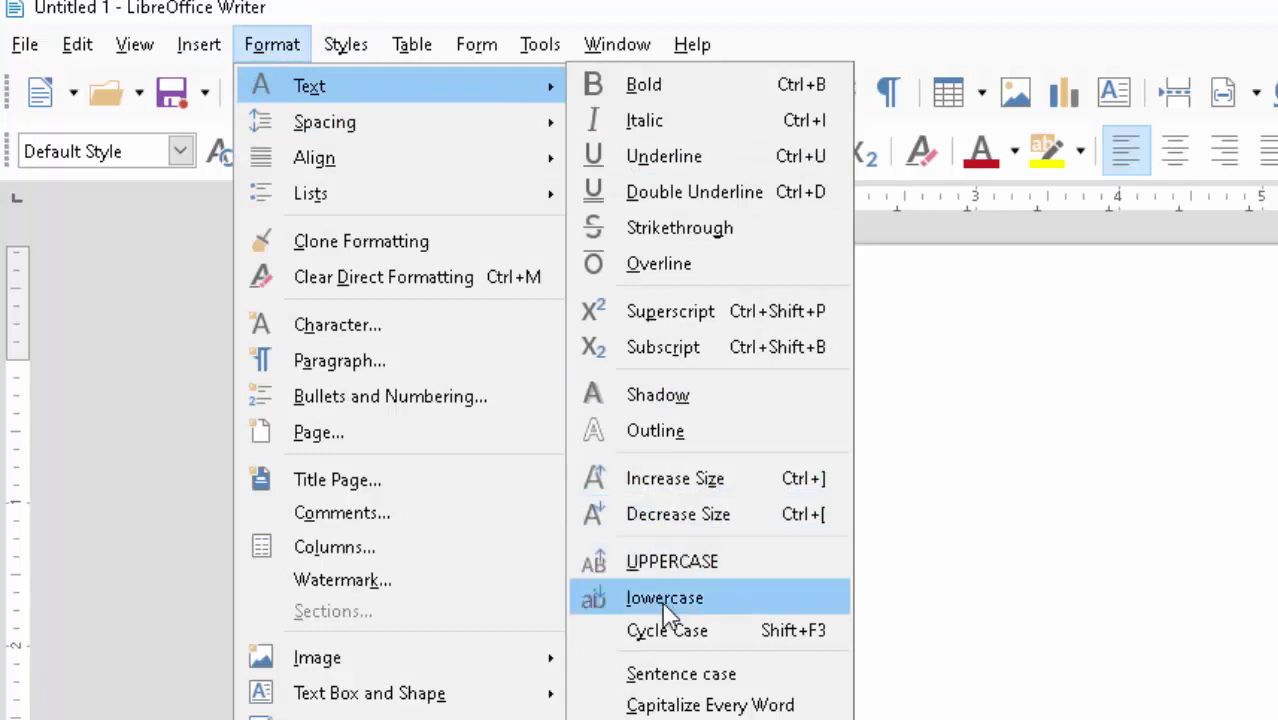
{"action": "mouse_move", "coordinate": [309, 86]}
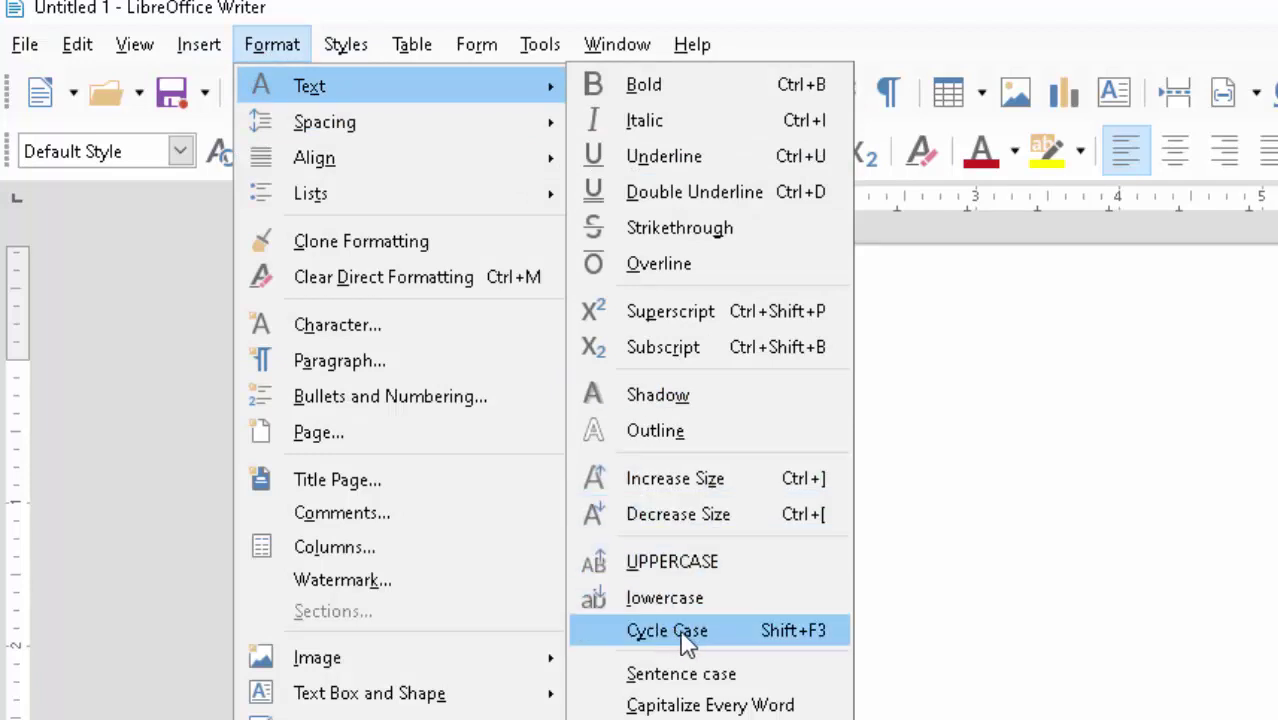
{"action": "left_click", "coordinate": [686, 632]}
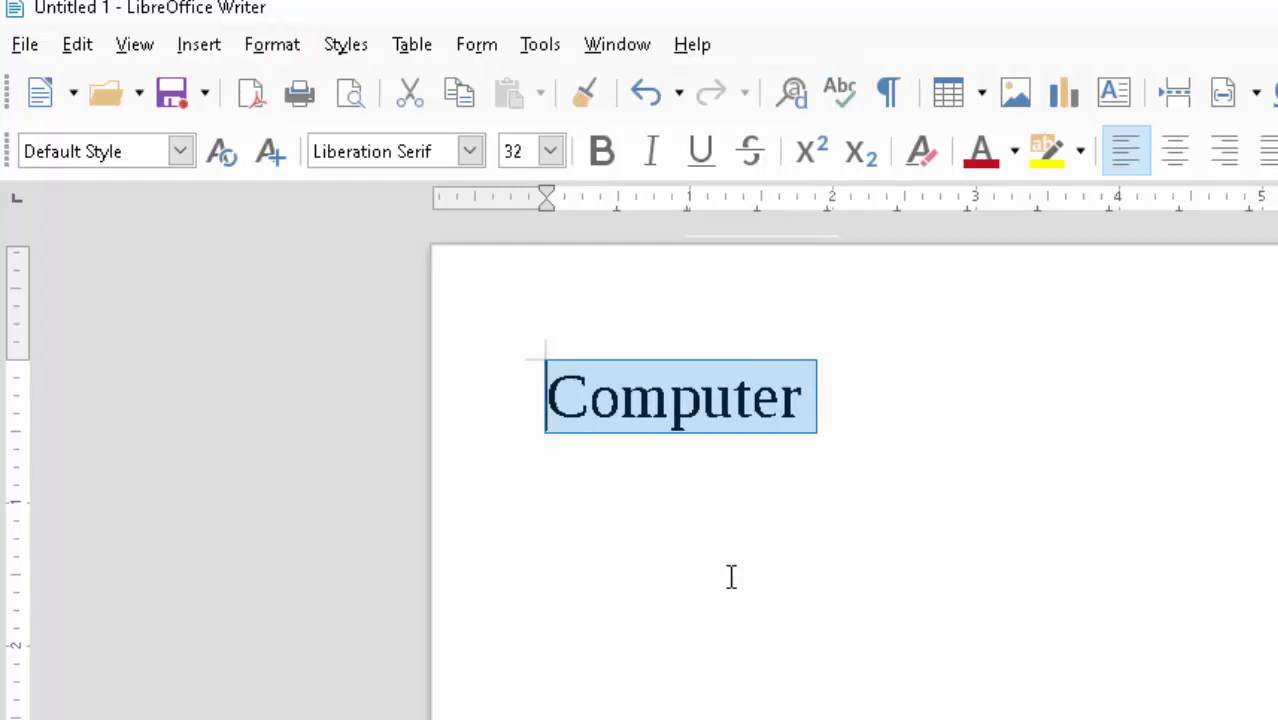
{"action": "left_click", "coordinate": [290, 46]}
{"action": "mouse_move", "coordinate": [310, 86]}
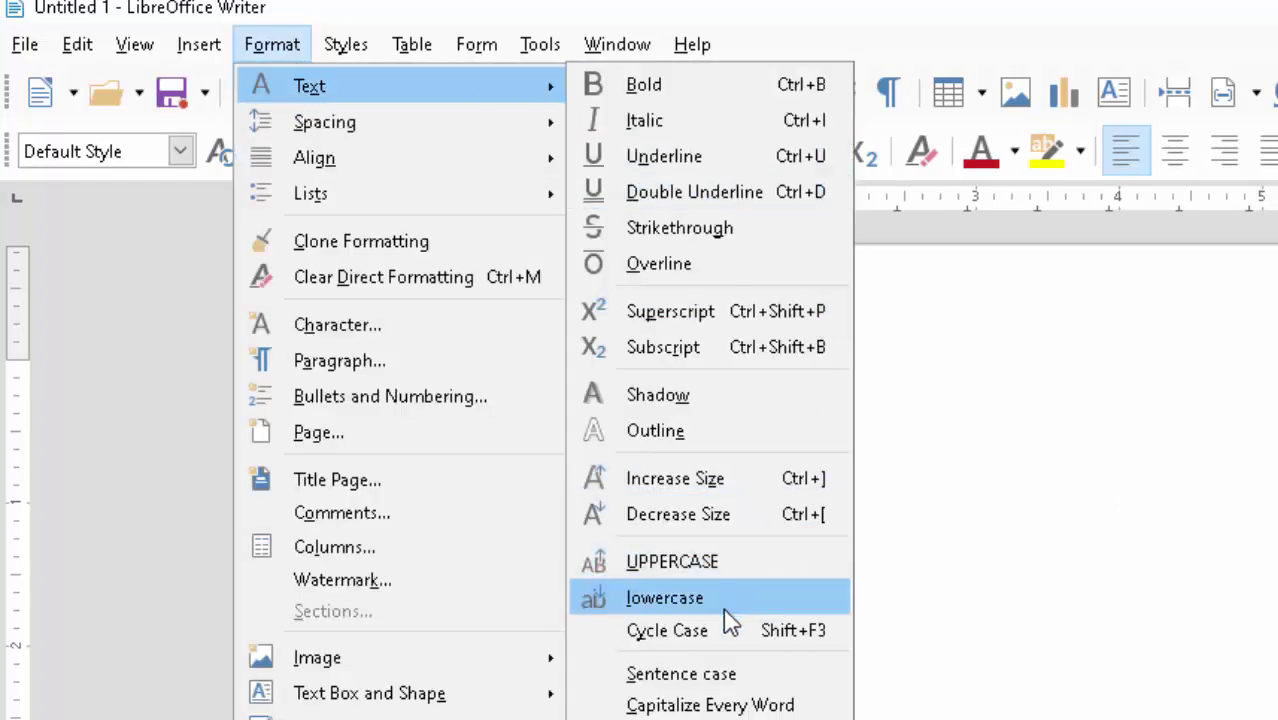
Apply Sentence case, then Capitalize Every Word, to 'Computer'.
{"action": "left_click", "coordinate": [748, 676]}
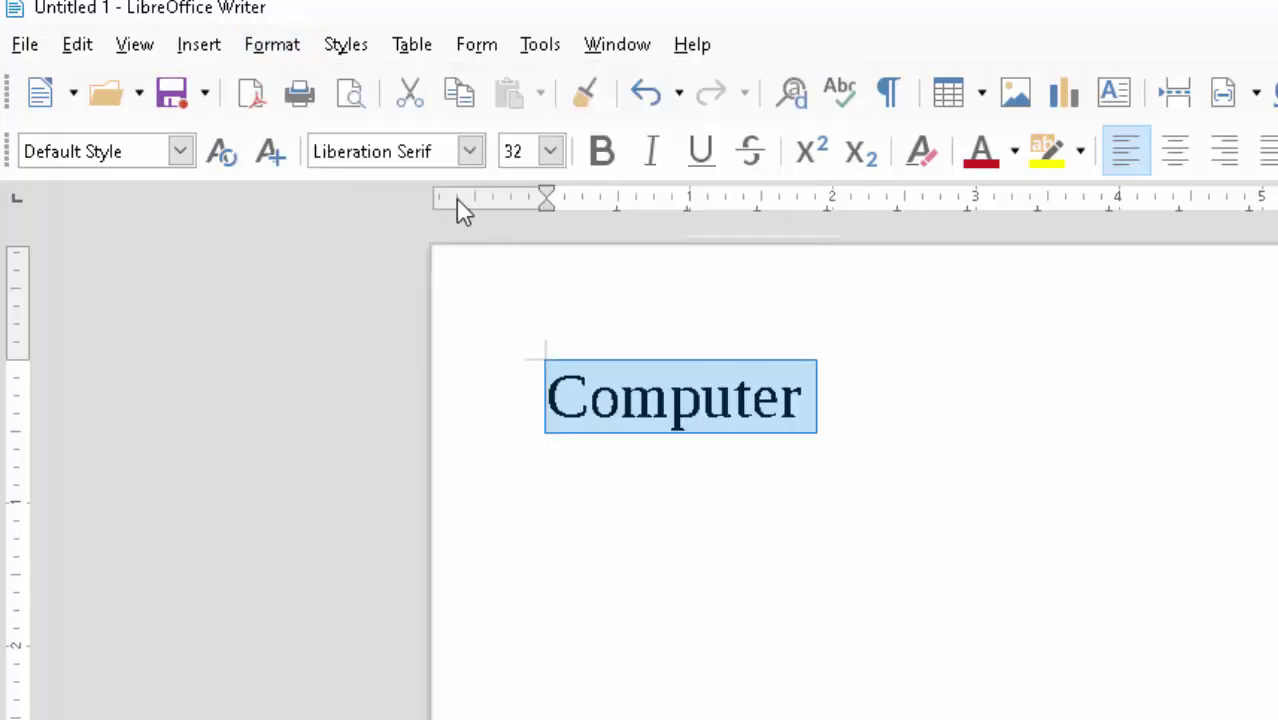
{"action": "left_click", "coordinate": [292, 46]}
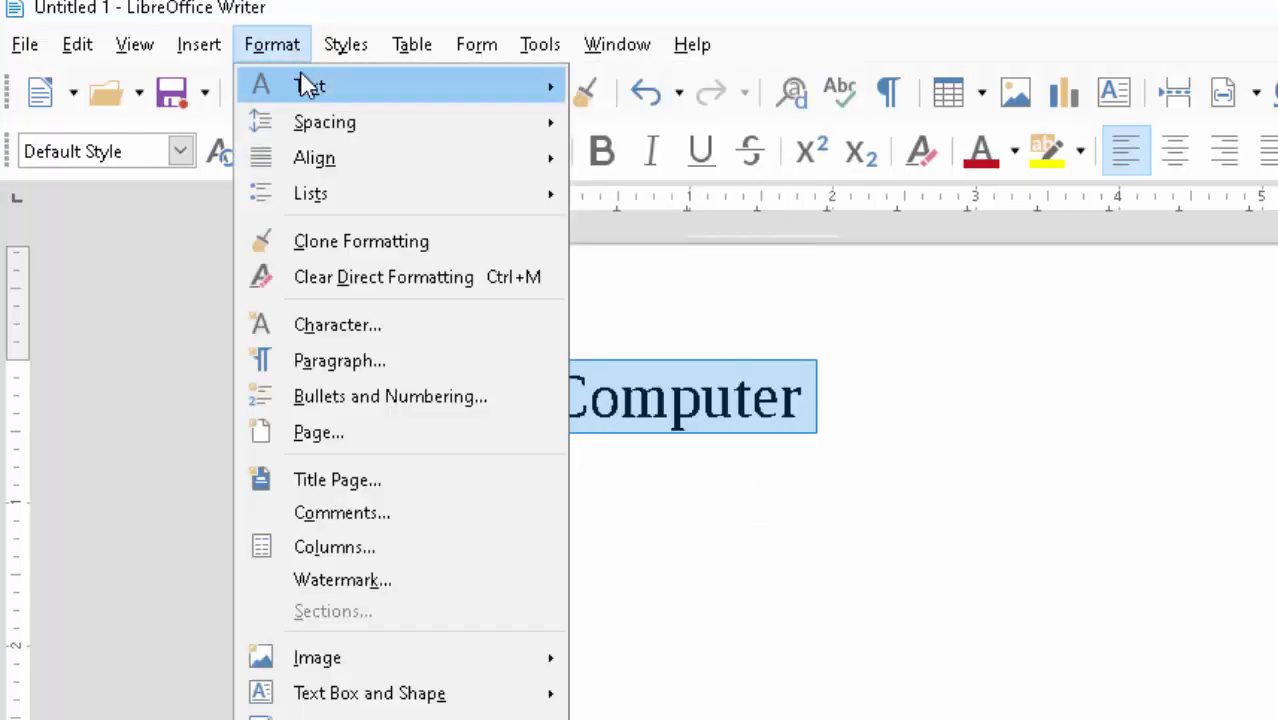
{"action": "mouse_move", "coordinate": [271, 81]}
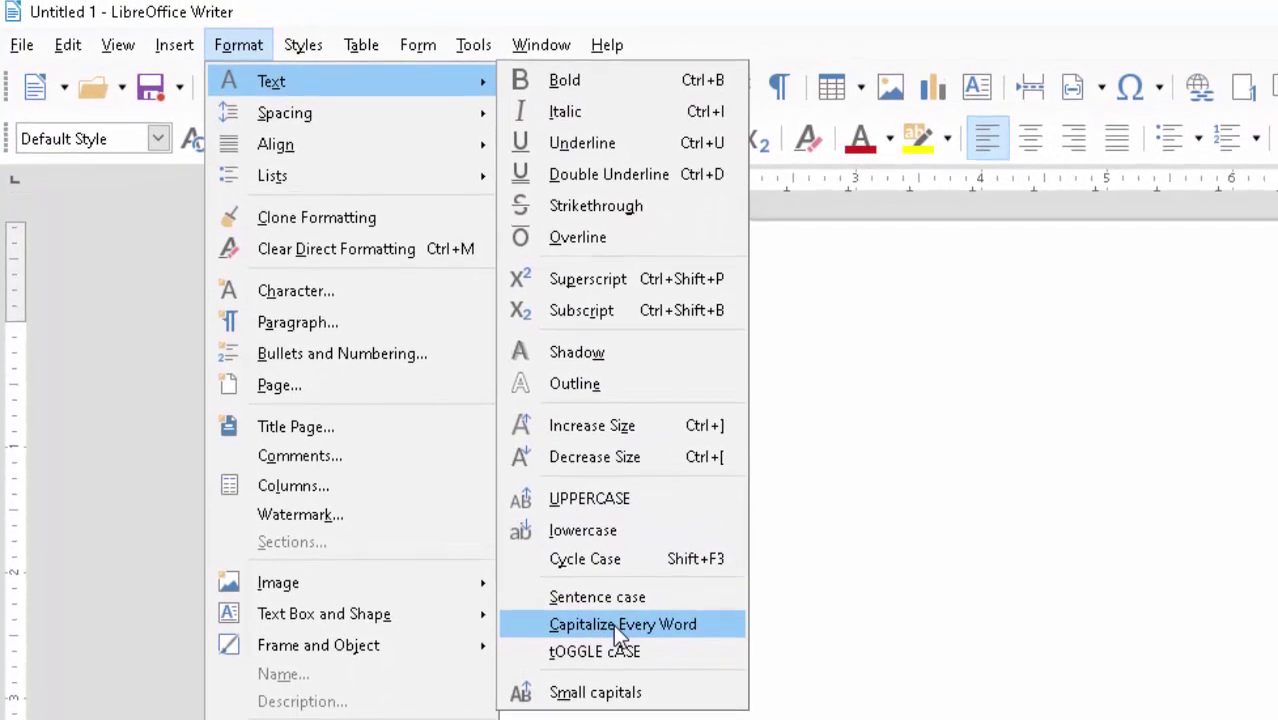
{"action": "left_click", "coordinate": [613, 624]}
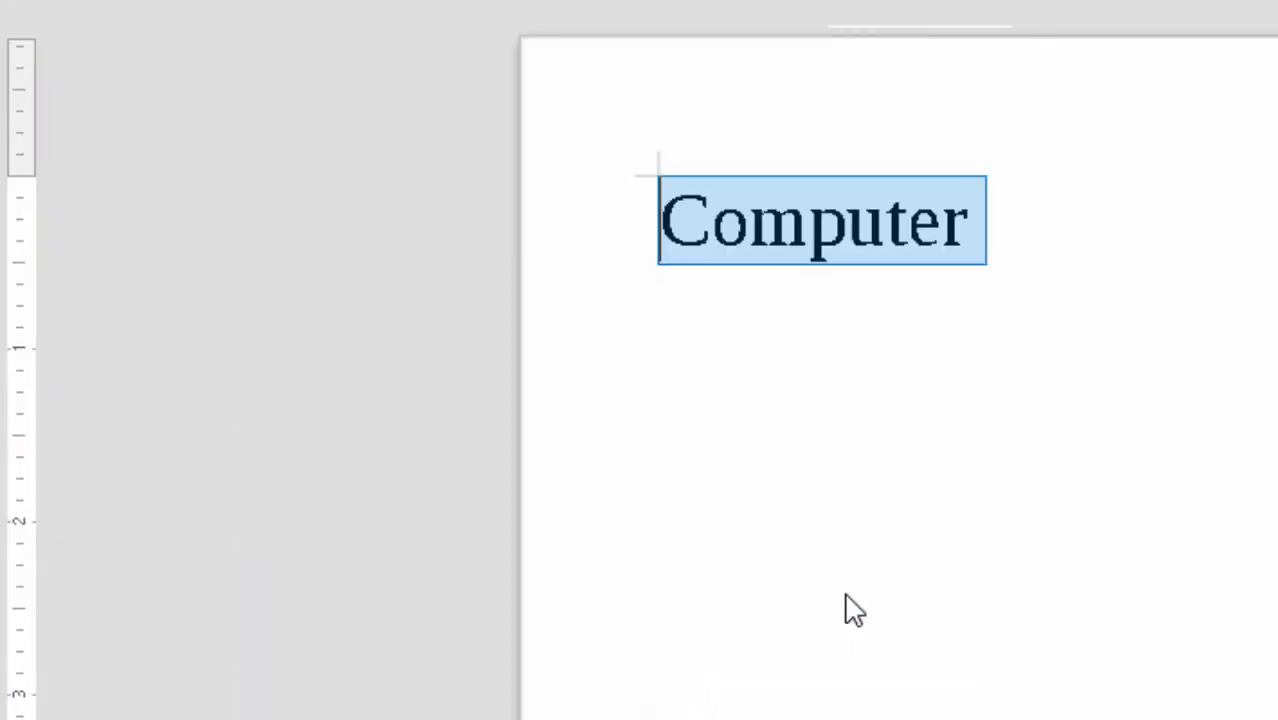
Type 'Science' after Computer and replace its capital S with lowercase 's'.
{"action": "left_click", "coordinate": [998, 244]}
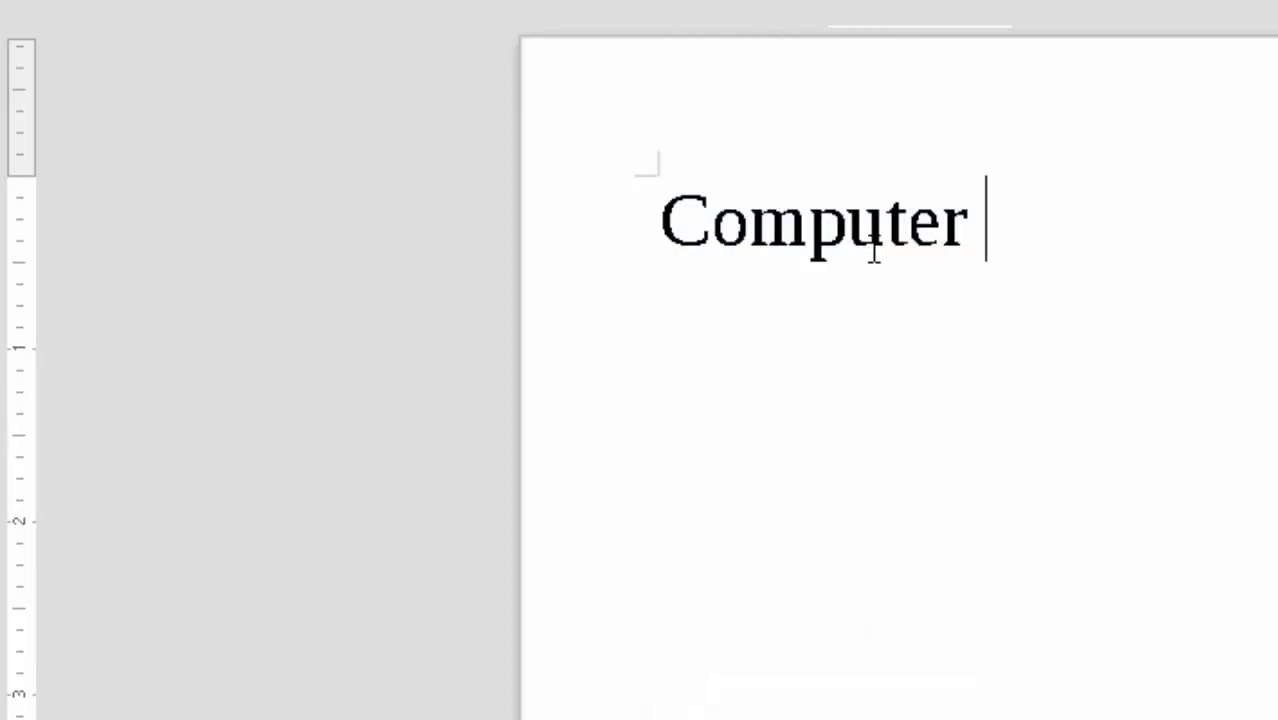
{"action": "type", "text": "Sci"}
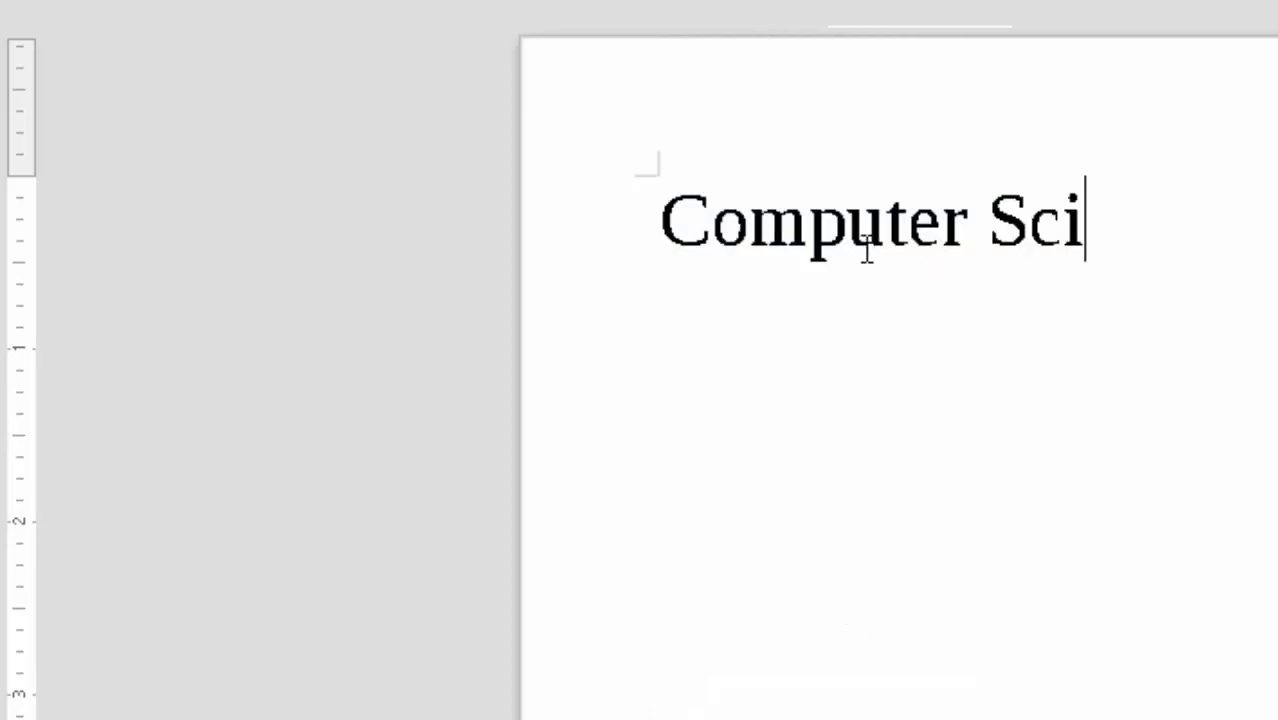
{"action": "type", "text": "en"}
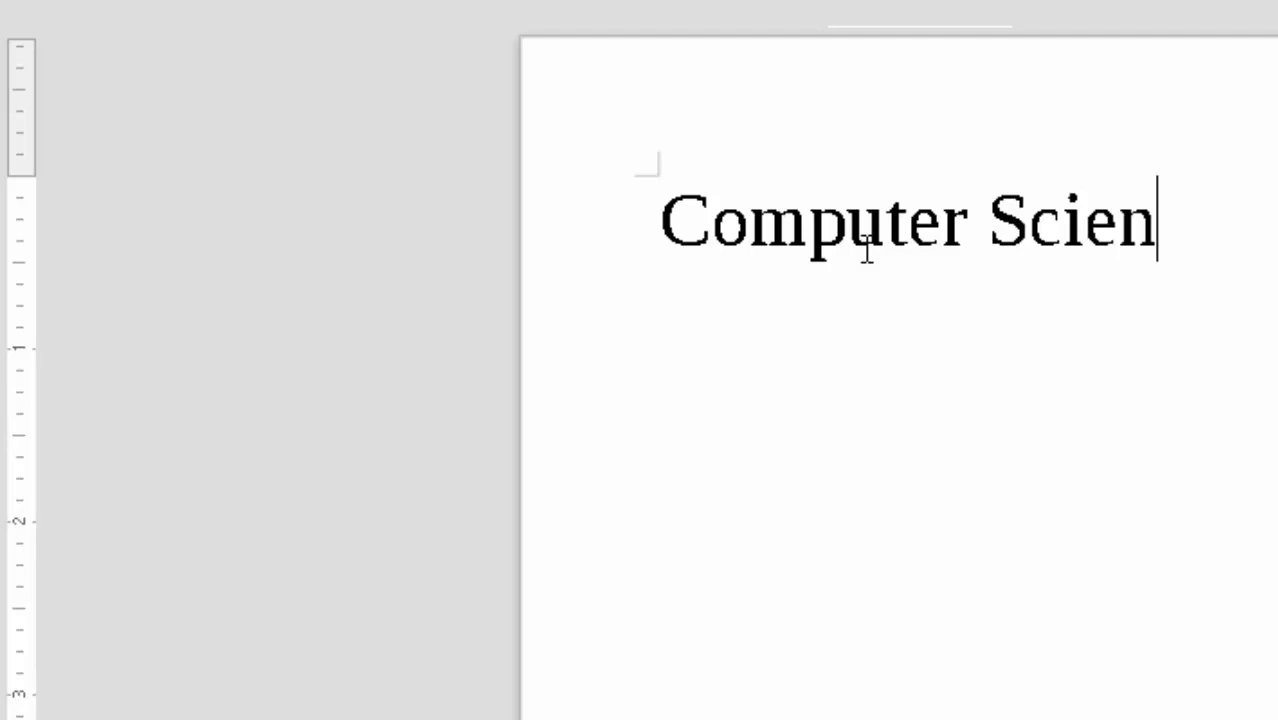
{"action": "type", "text": "ce"}
{"action": "key", "text": "Left"}
{"action": "key", "text": "Left"}
{"action": "key", "text": "Left"}
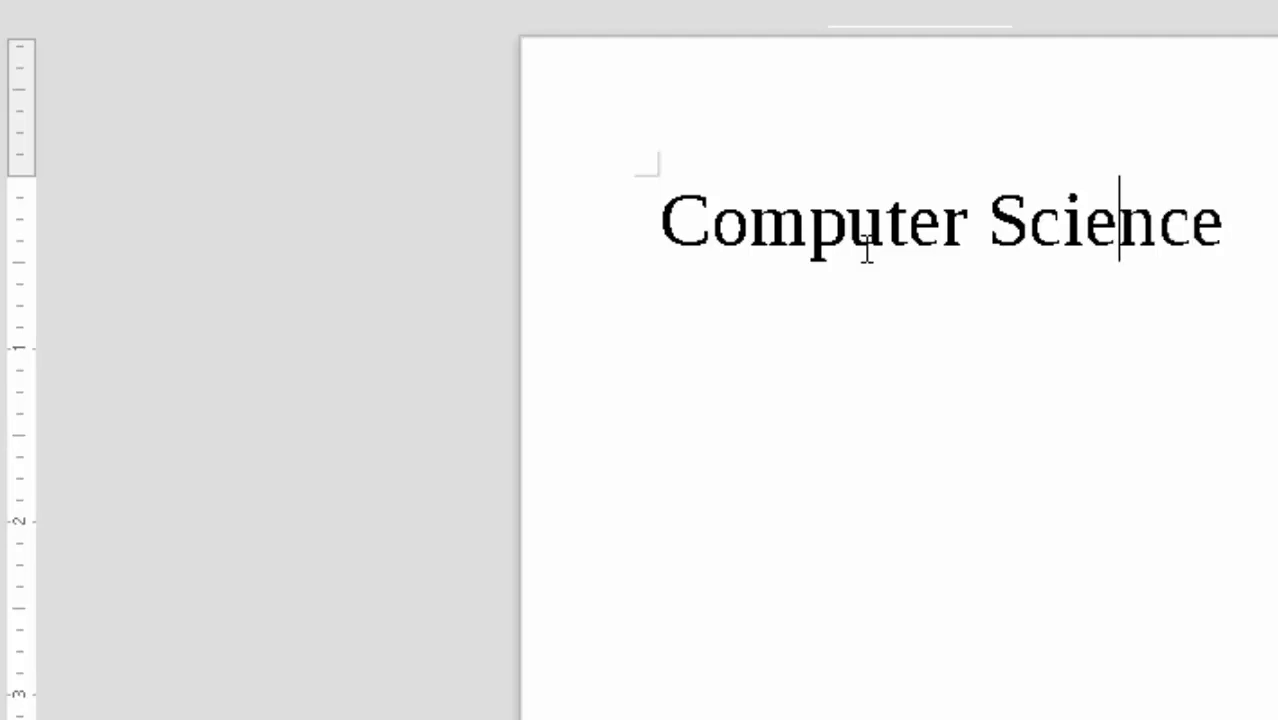
{"action": "key", "text": "Left"}
{"action": "key", "text": "Left"}
{"action": "key", "text": "Left"}
{"action": "key", "text": "BackSpace"}
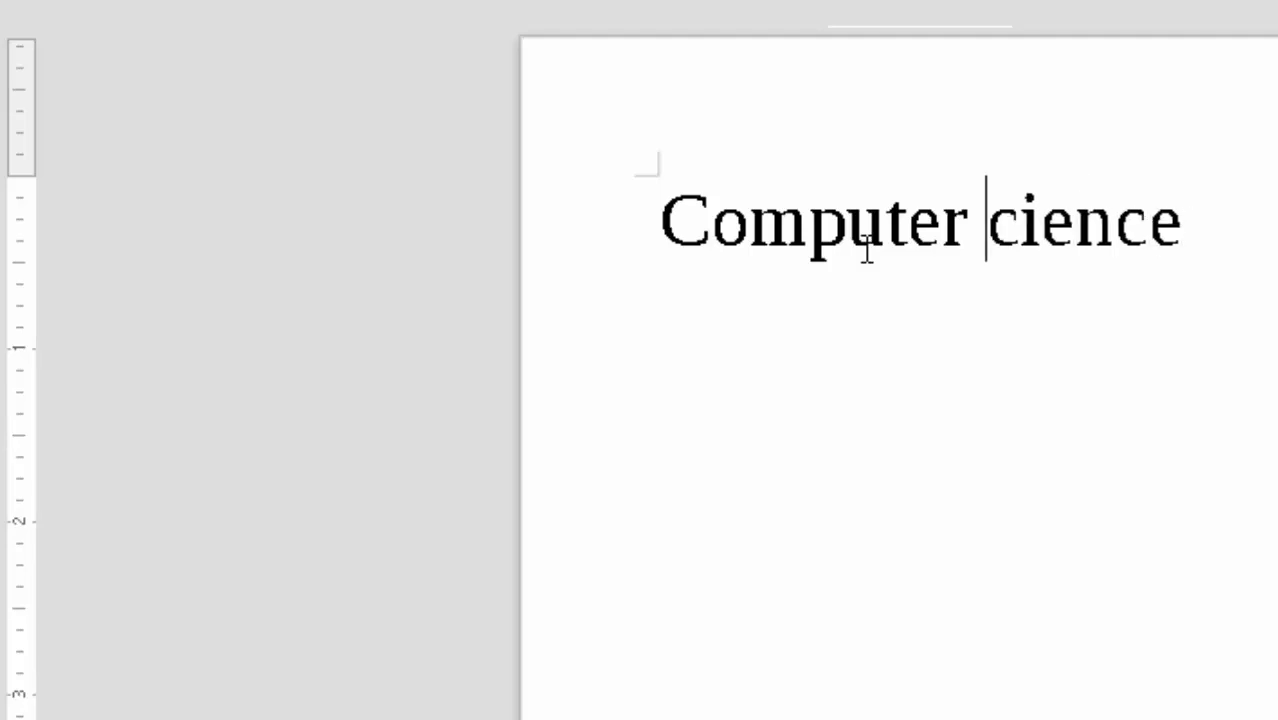
{"action": "type", "text": "s"}
Select the whole 'Computer science' heading line.
{"action": "key", "text": "End"}
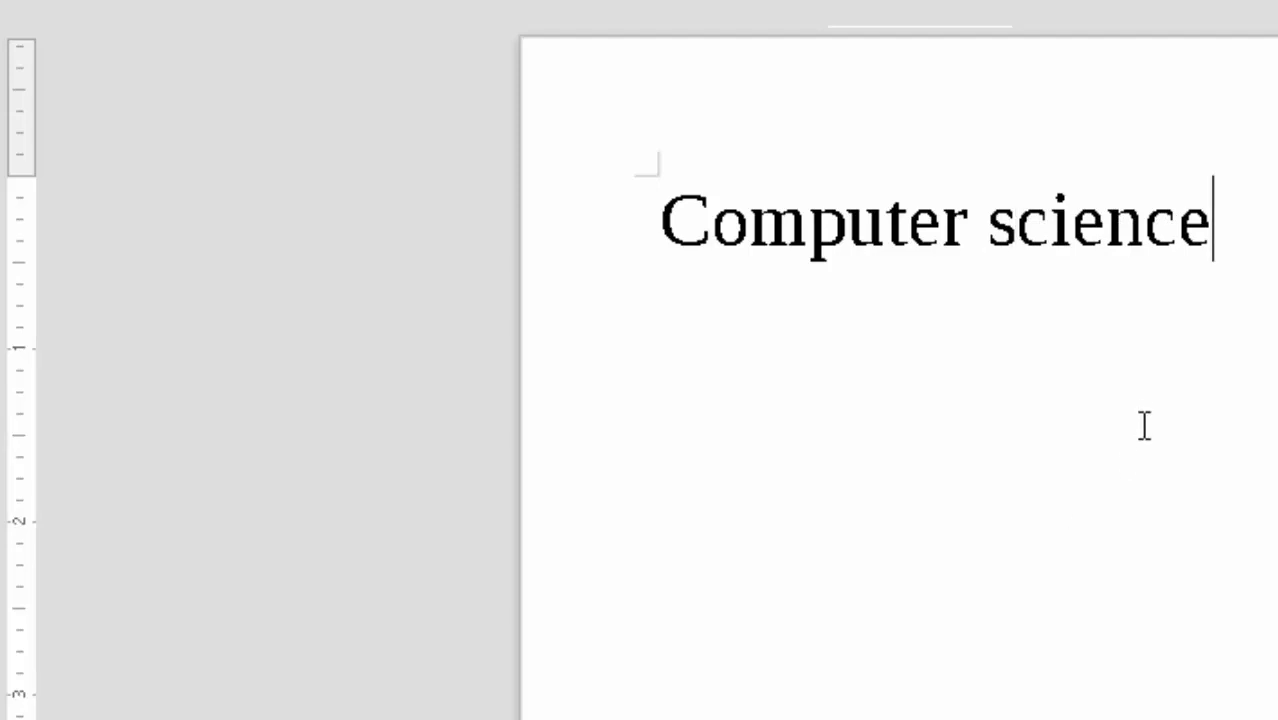
{"action": "key", "text": "shift+Home"}
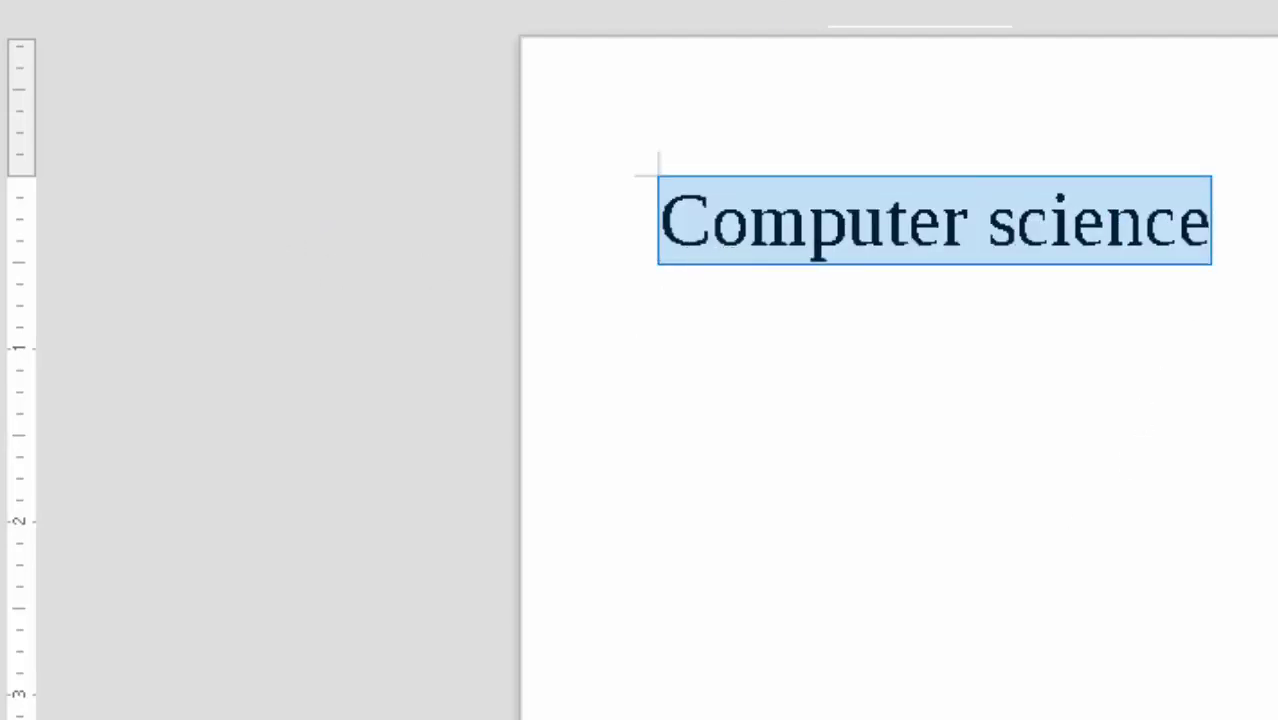
{"action": "key", "text": "alt+o"}
Apply Capitalize Every Word so the heading reads 'Computer Science'.
{"action": "key", "text": "Right"}
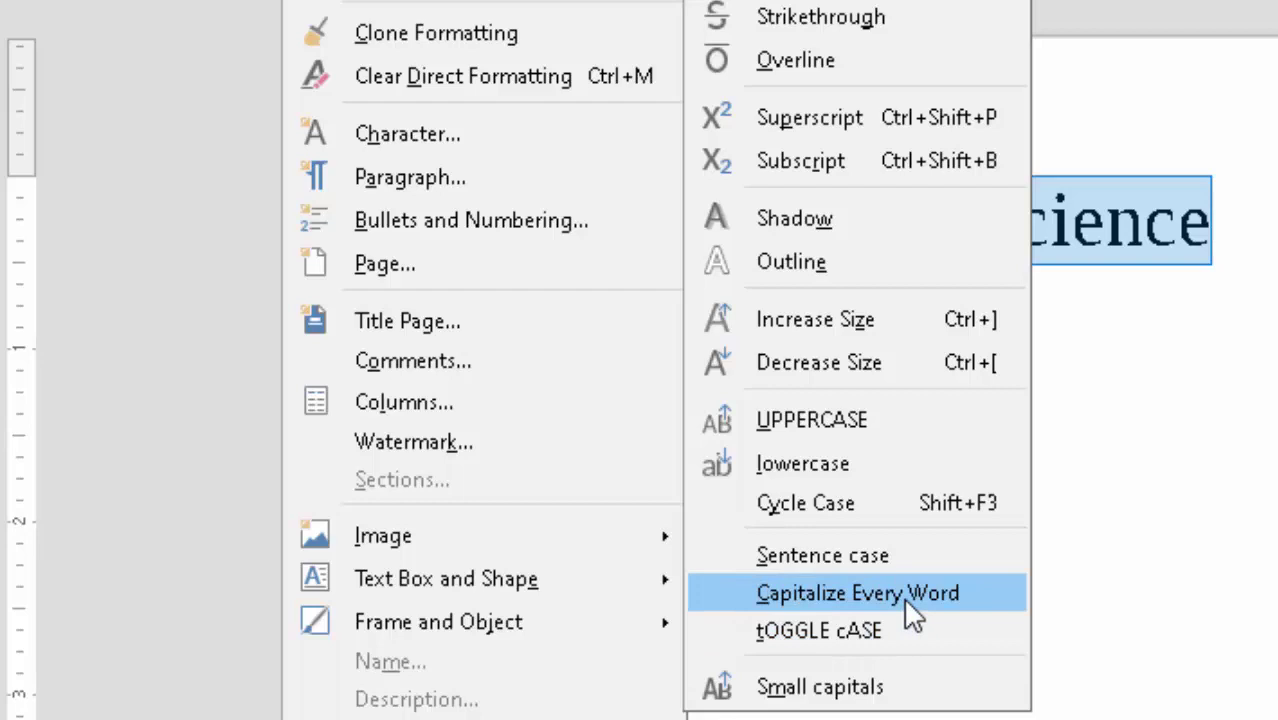
{"action": "left_click", "coordinate": [905, 598]}
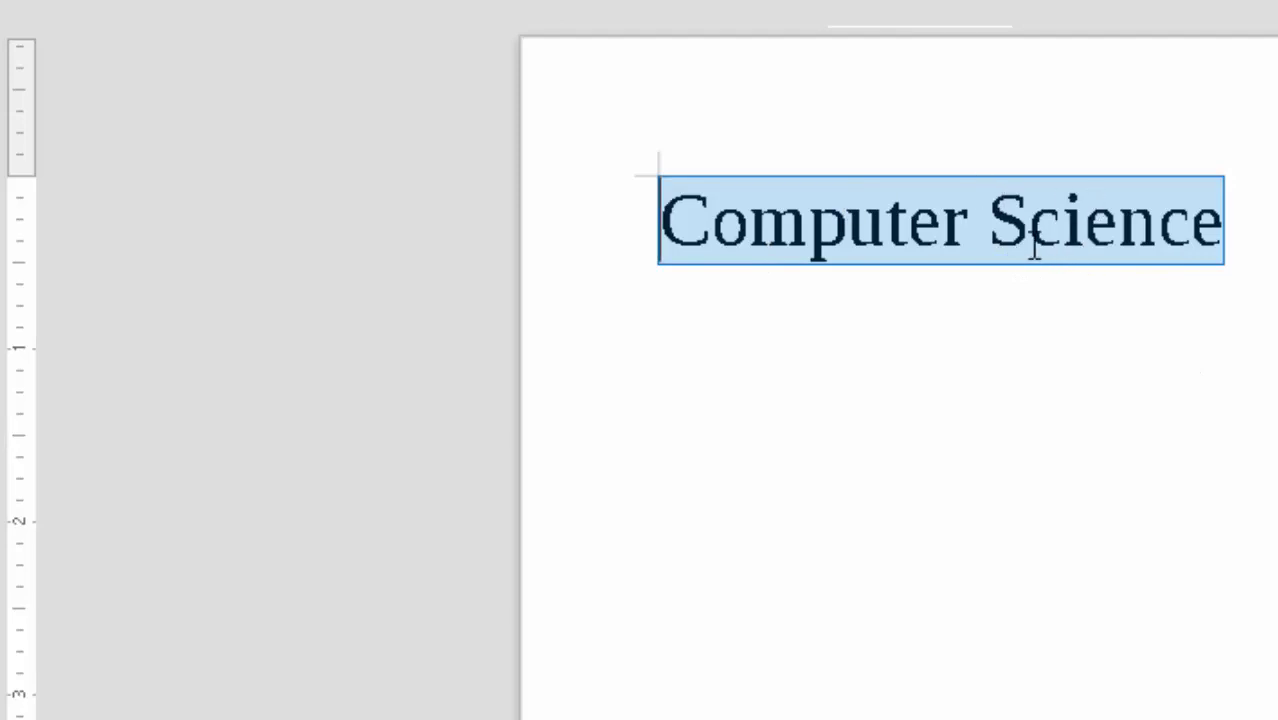
{"action": "left_click", "coordinate": [283, 38]}
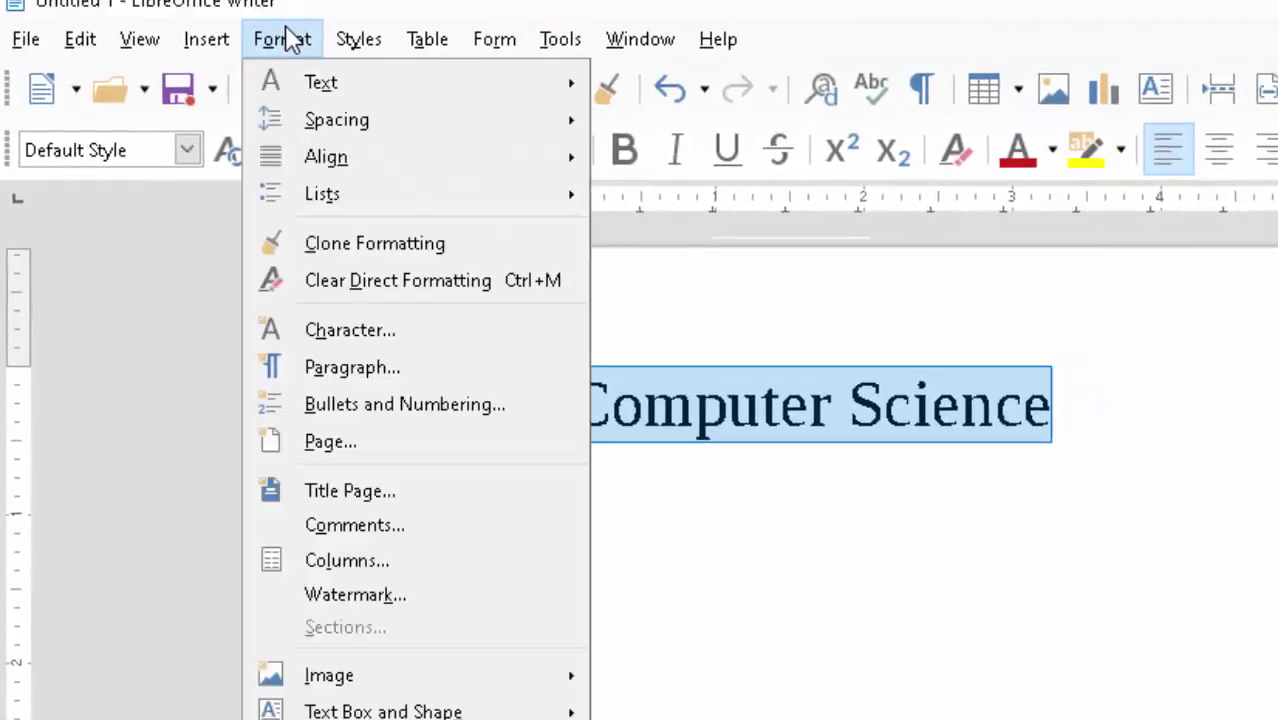
{"action": "mouse_move", "coordinate": [280, 88]}
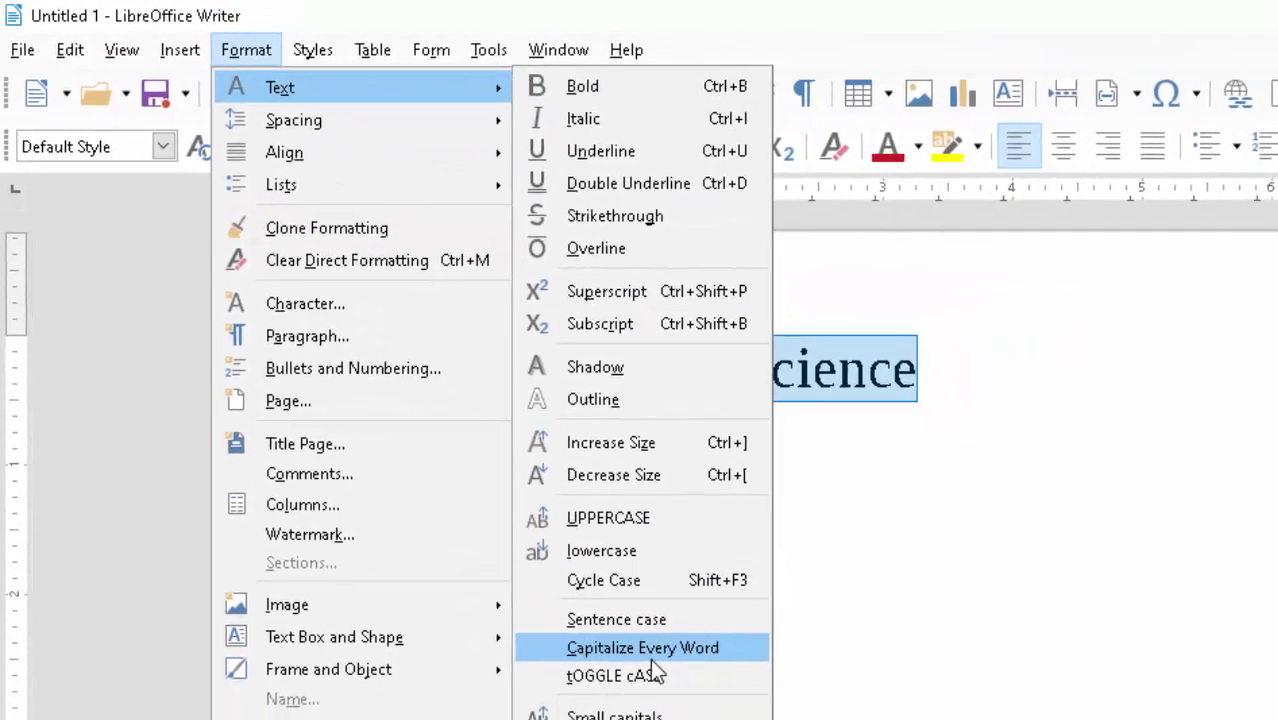
{"action": "left_click", "coordinate": [676, 652]}
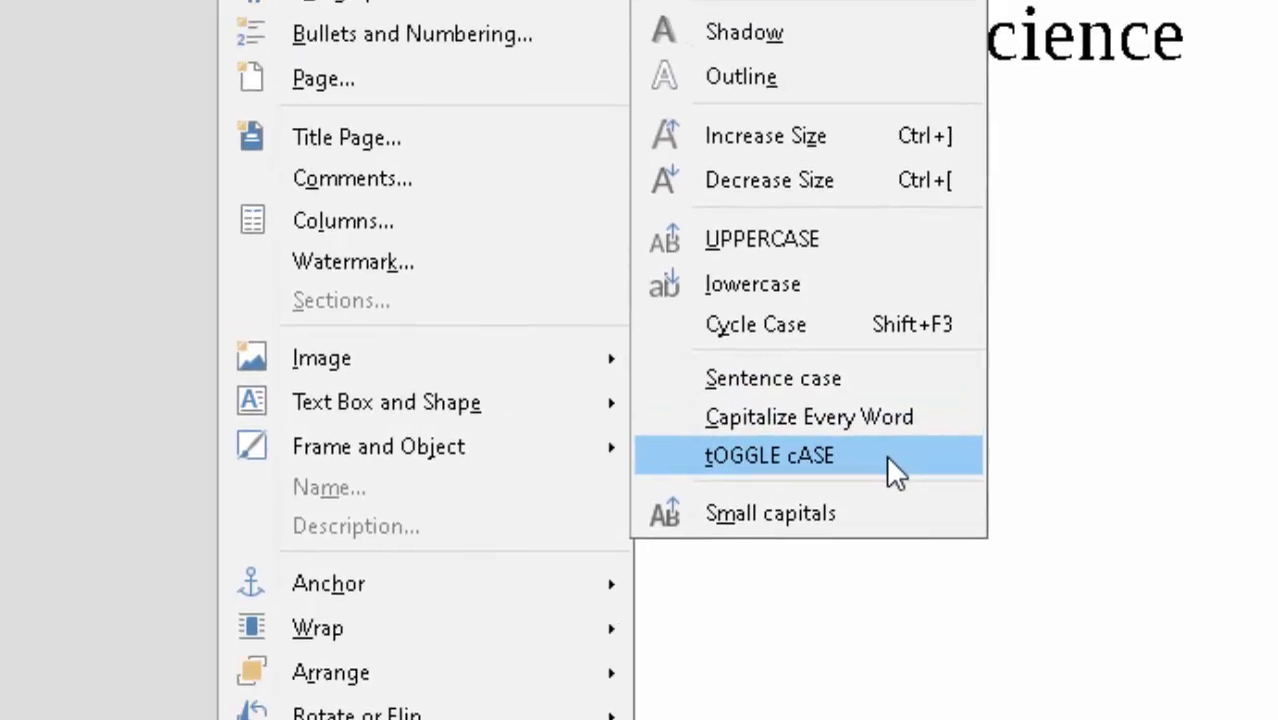
Apply tOGGLE cASE to the heading a few times, then undo to restore 'Computer Science'.
{"action": "left_click", "coordinate": [960, 365]}
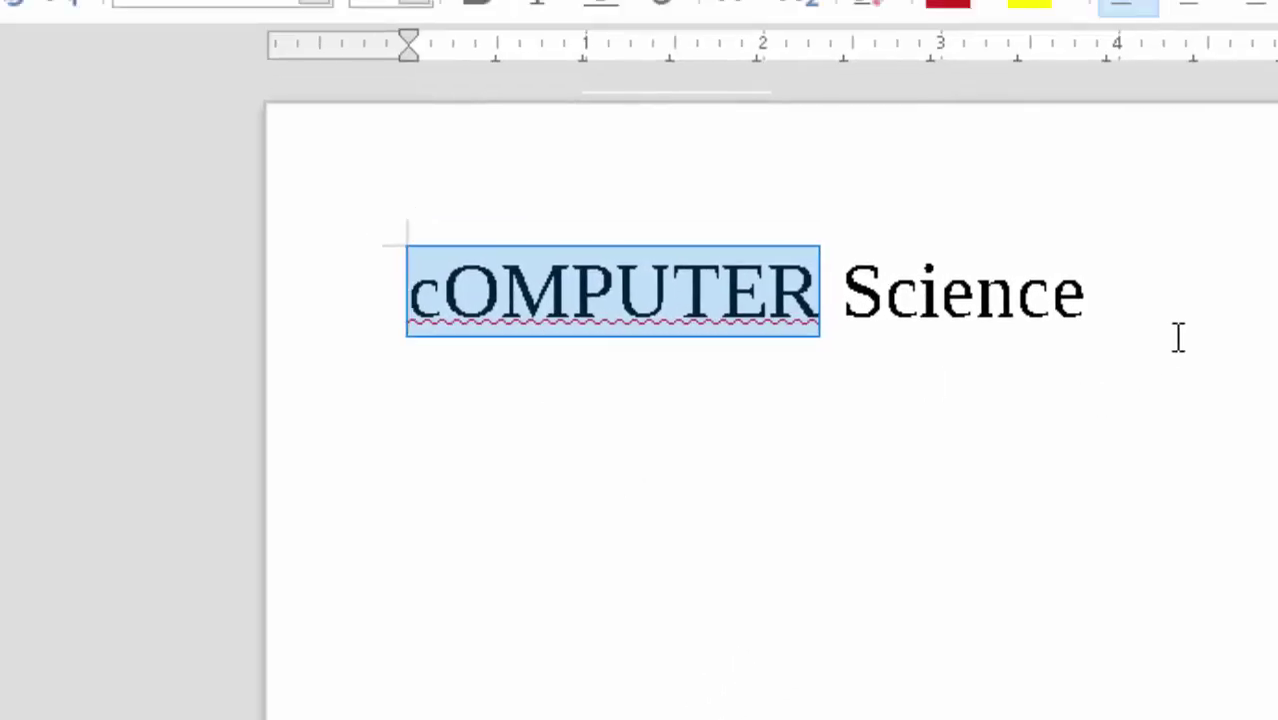
{"action": "left_click_drag", "start_coordinate": [1078, 318], "coordinate": [265, 288]}
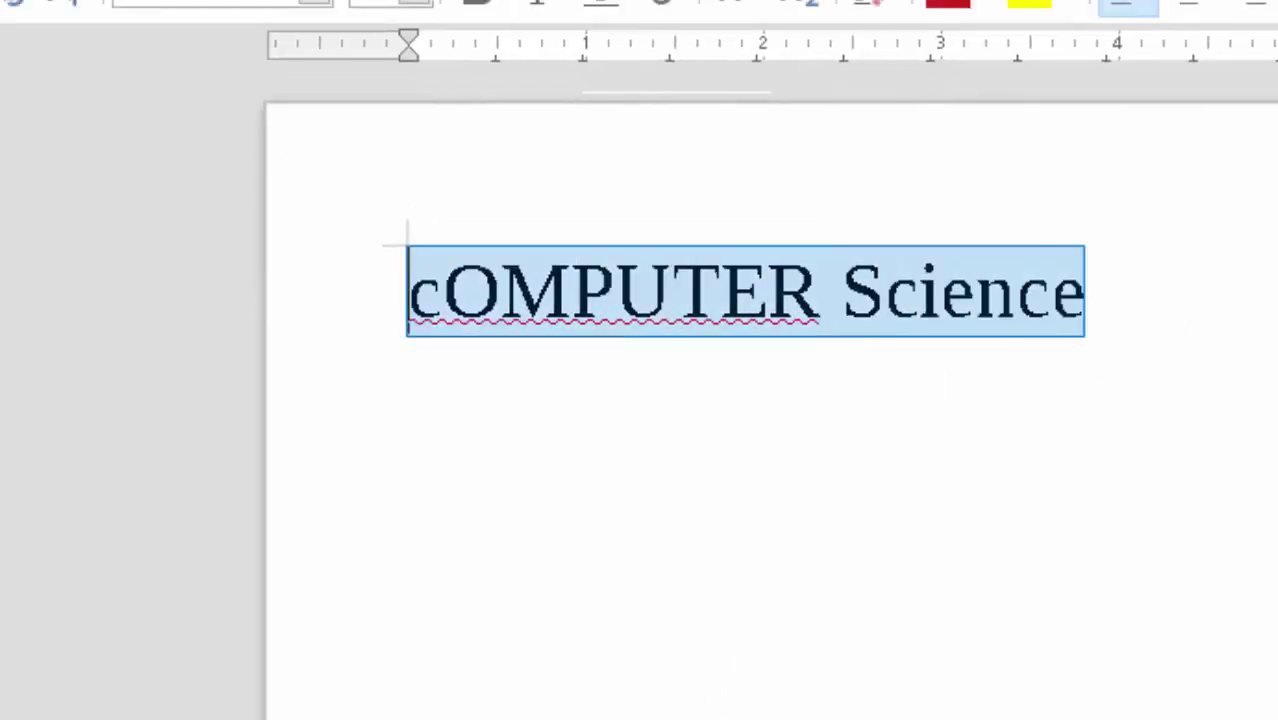
{"action": "key", "text": "alt+o"}
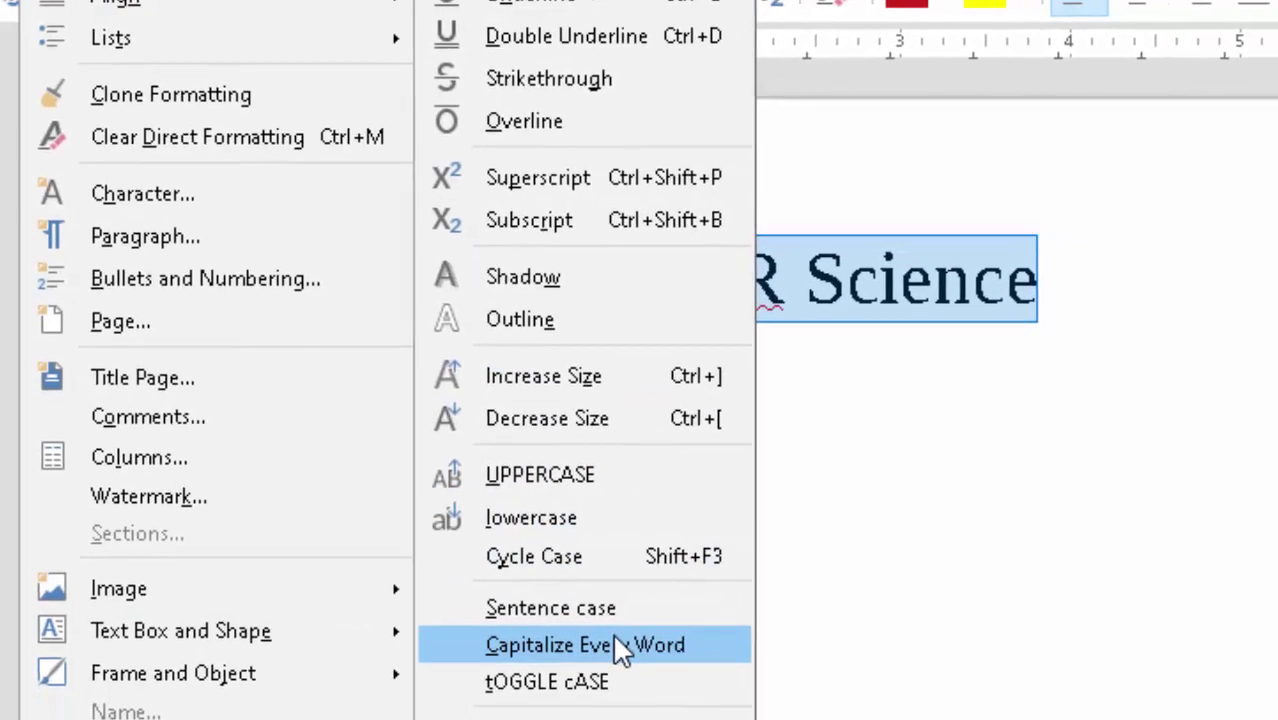
{"action": "left_click", "coordinate": [575, 710]}
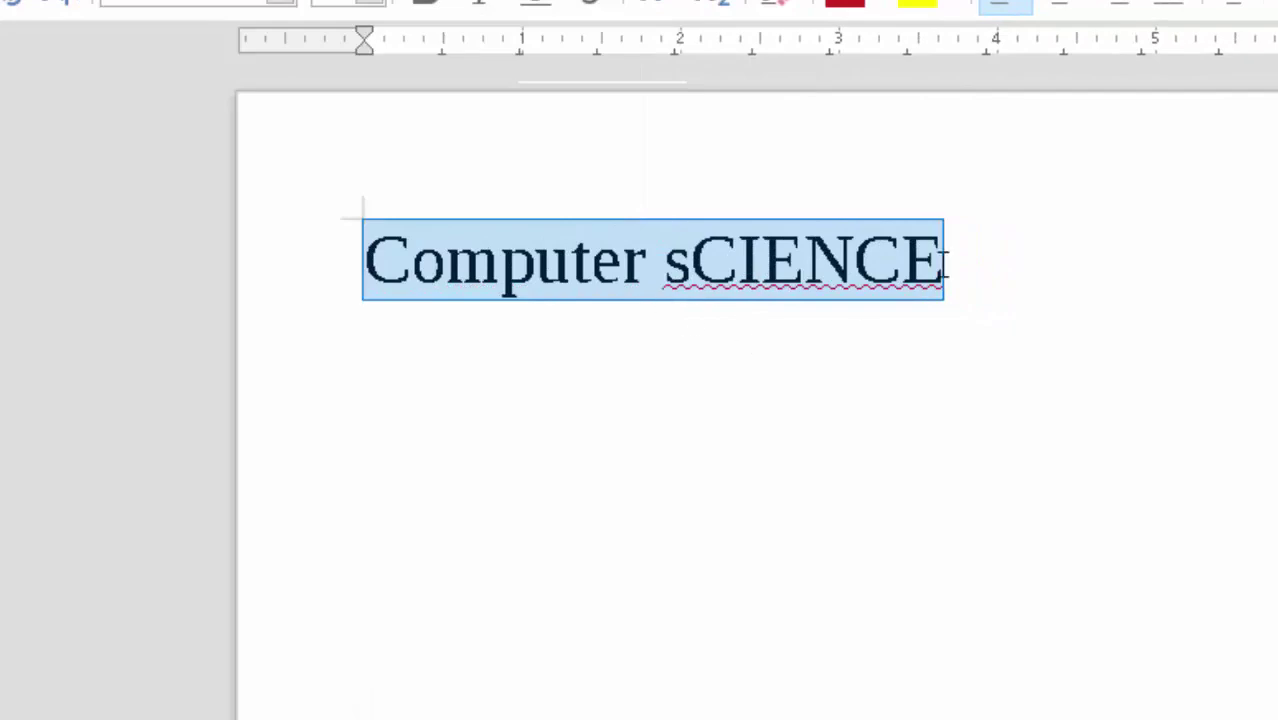
{"action": "key", "text": "alt+o"}
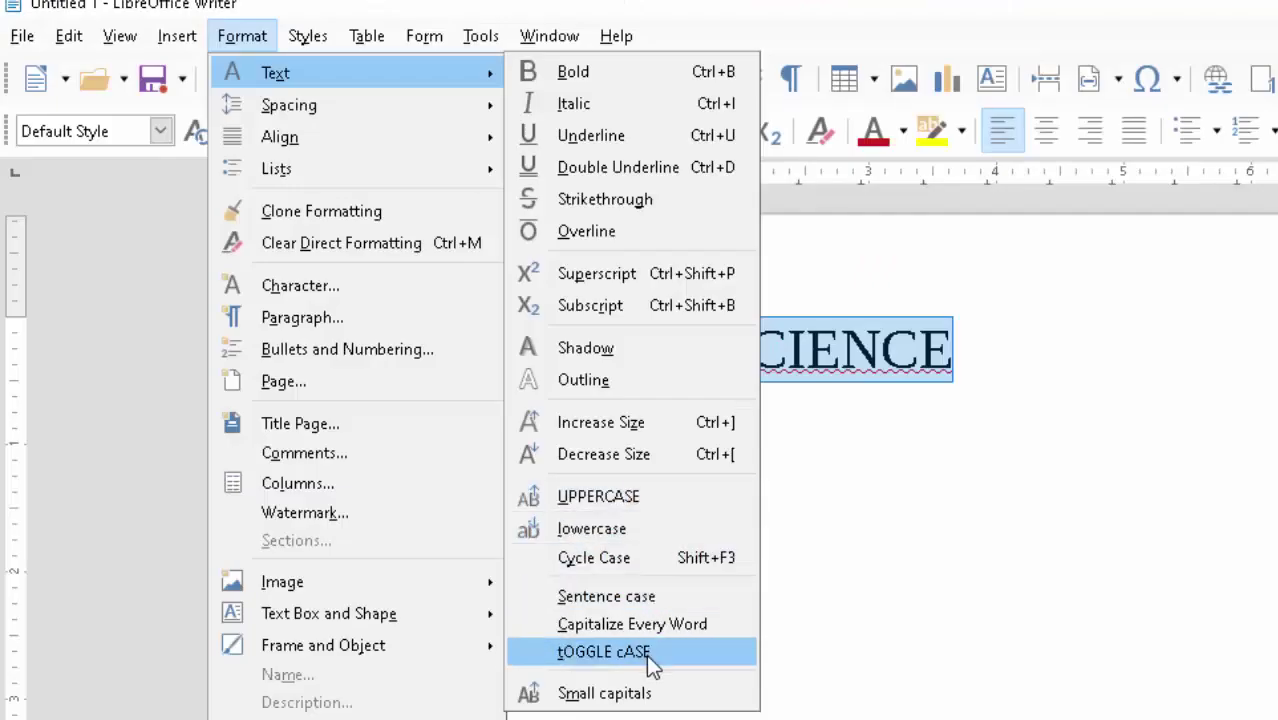
{"action": "left_click", "coordinate": [646, 652]}
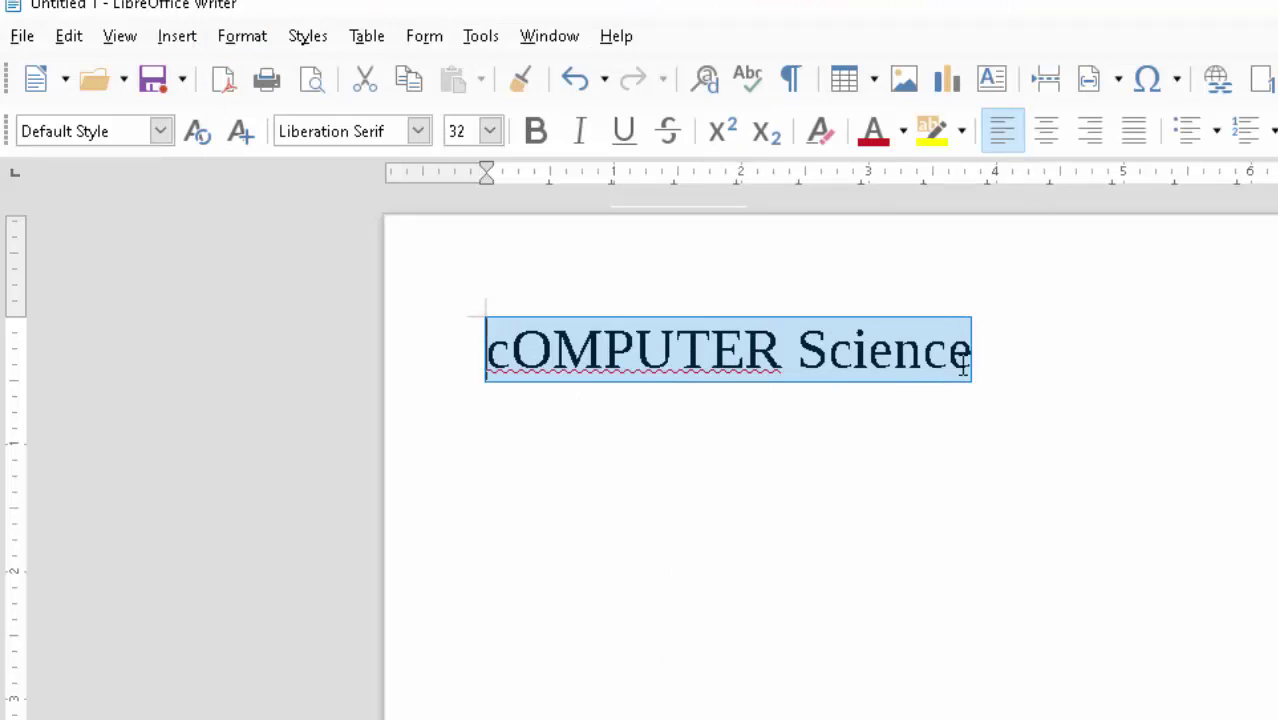
{"action": "left_click_drag", "start_coordinate": [1041, 358], "coordinate": [312, 326]}
{"action": "key", "text": "ctrl+z"}
{"action": "key", "text": "ctrl+z"}
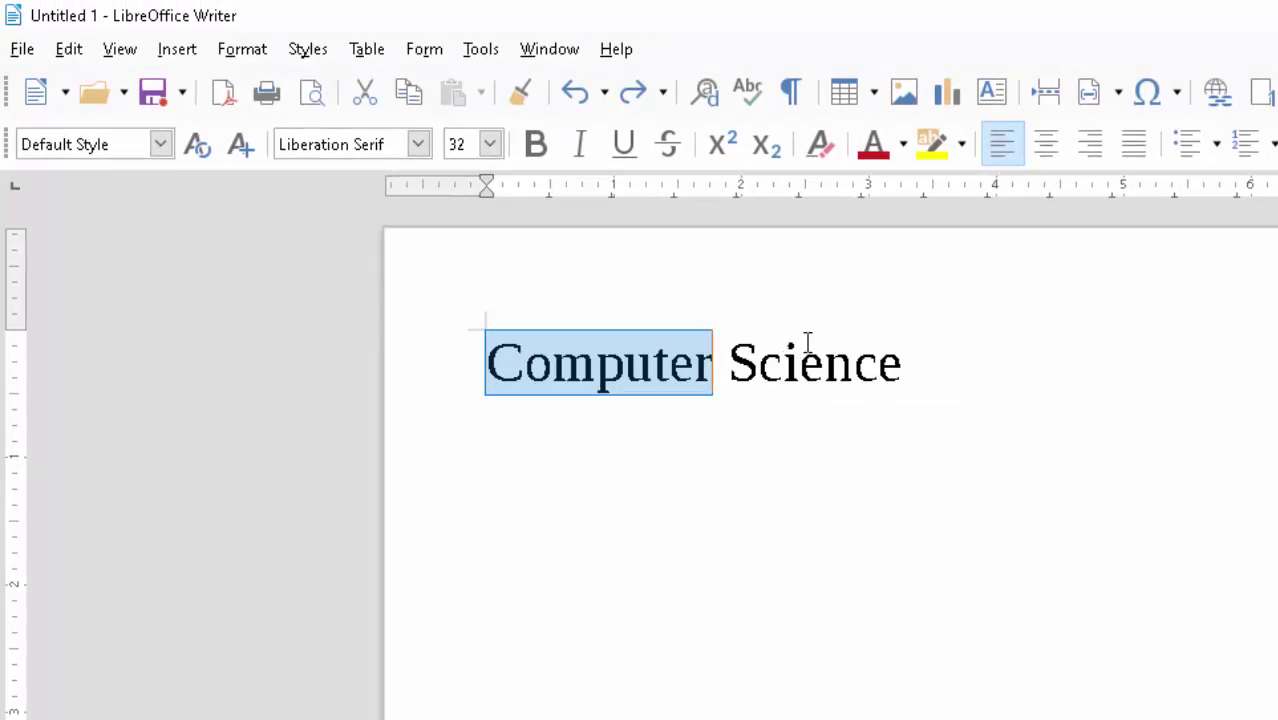
Invert the heading to 'cOMPUTER sCIENCE', then capitalize every word back to 'Computer Science'.
{"action": "left_click_drag", "start_coordinate": [913, 375], "coordinate": [420, 362]}
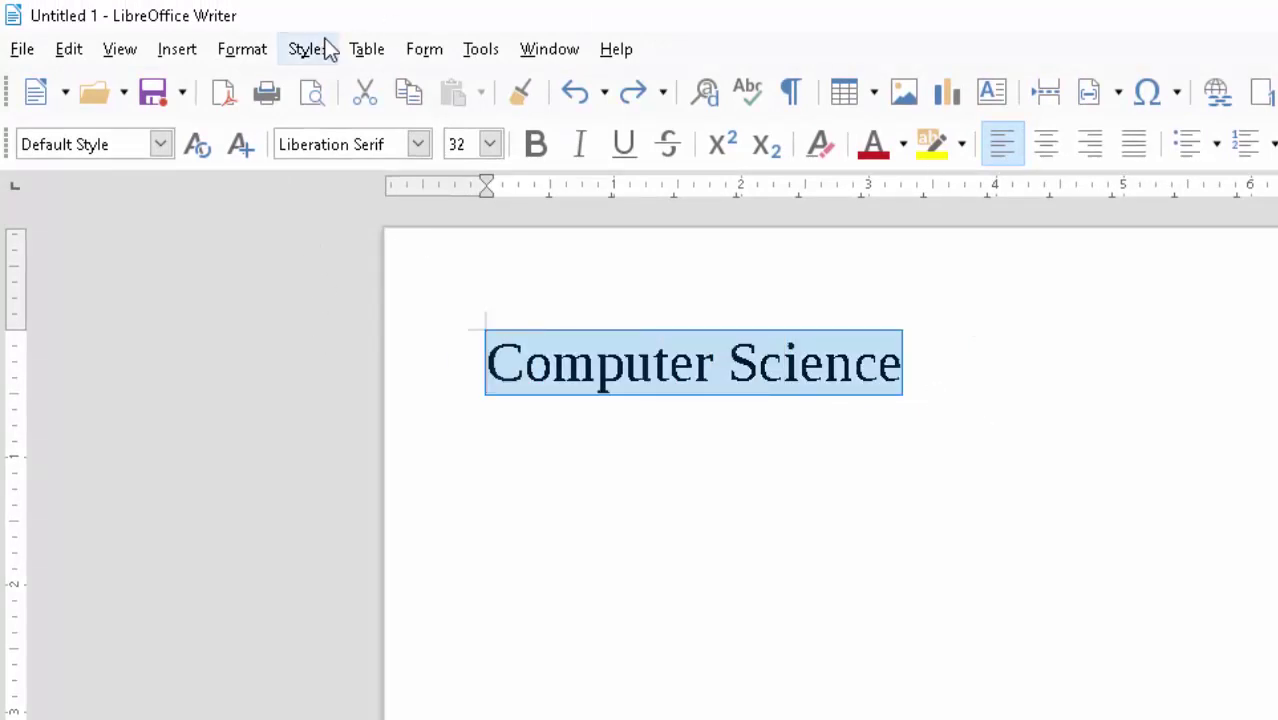
{"action": "left_click", "coordinate": [243, 49]}
{"action": "mouse_move", "coordinate": [275, 86]}
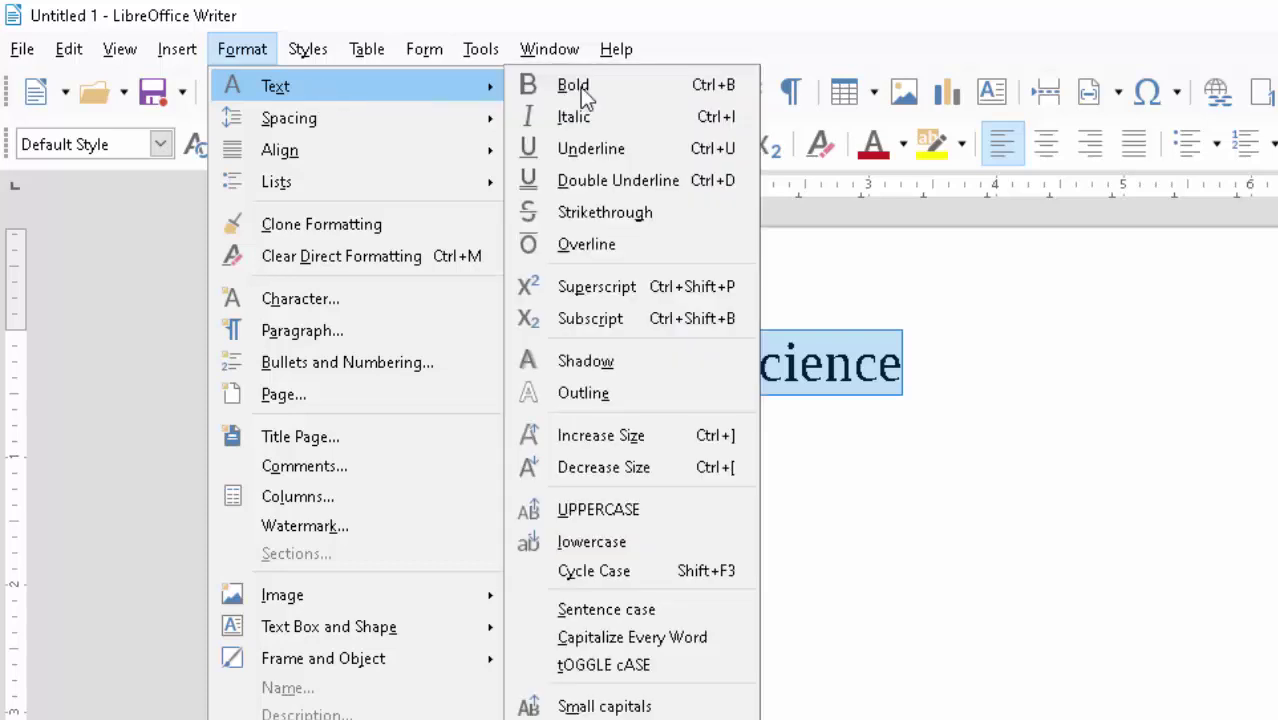
{"action": "left_click", "coordinate": [612, 667]}
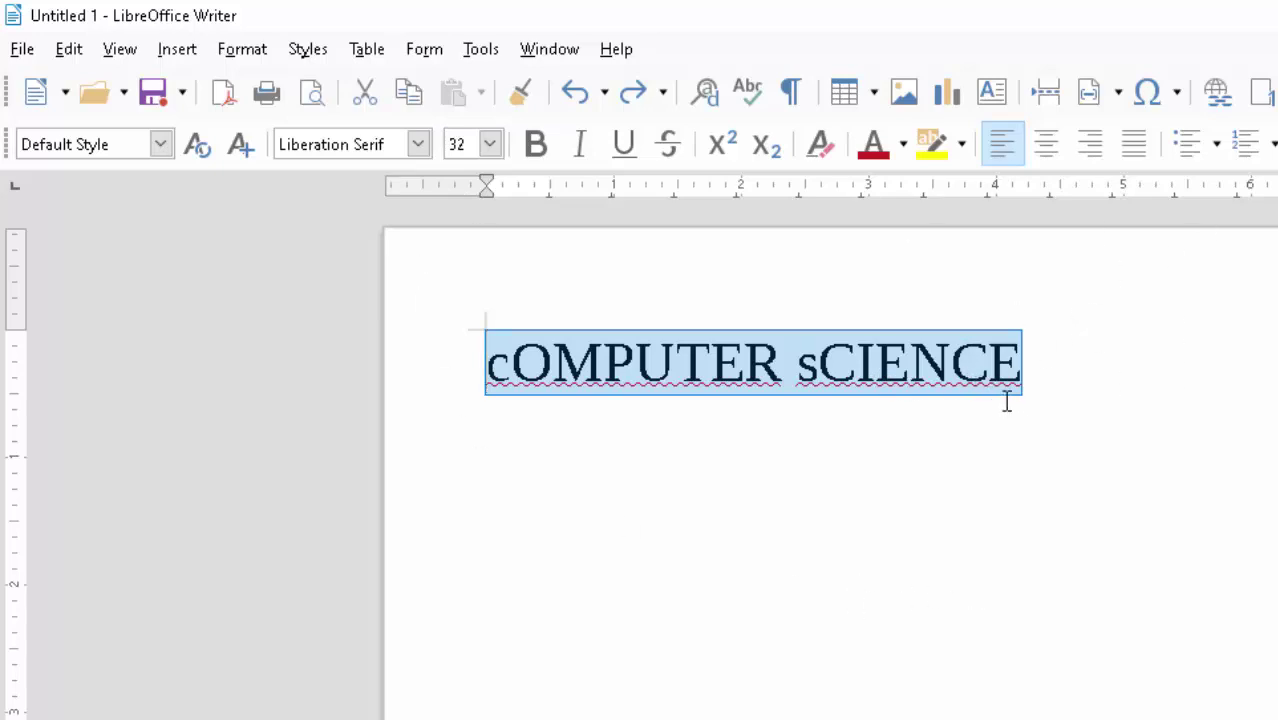
{"action": "left_click", "coordinate": [262, 55]}
{"action": "mouse_move", "coordinate": [276, 86]}
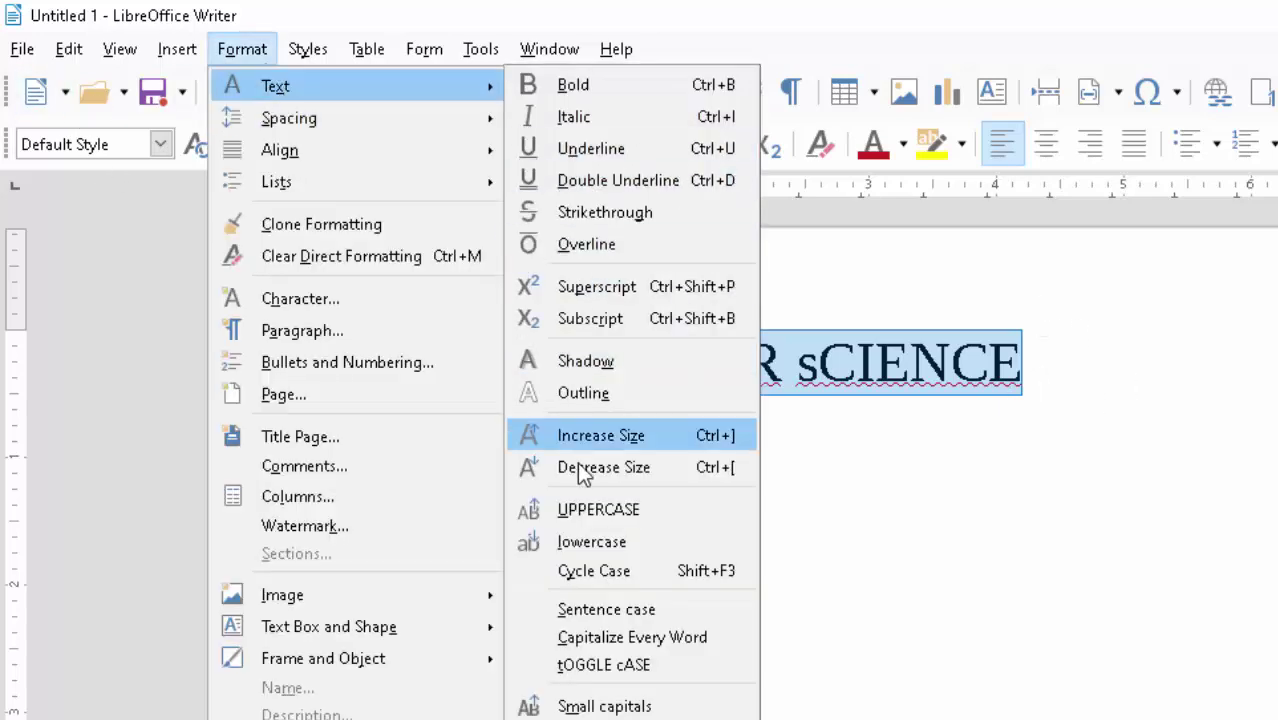
{"action": "left_click", "coordinate": [668, 645]}
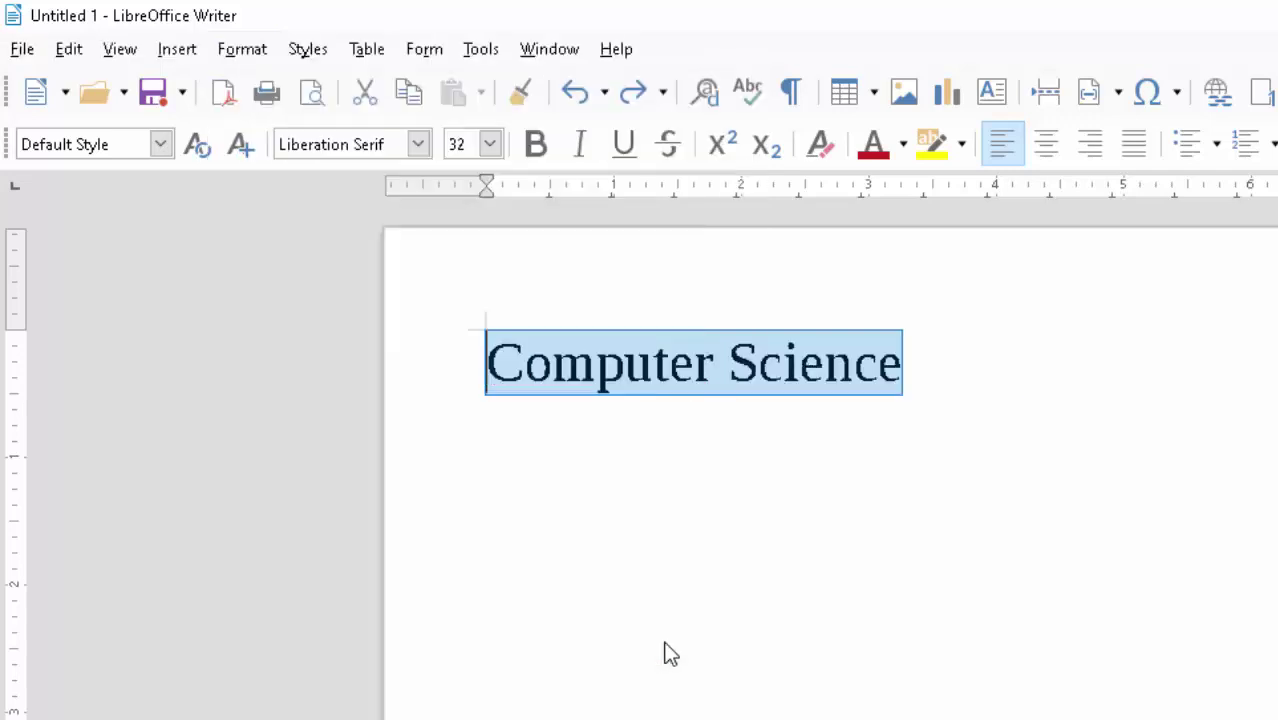
Reselect the whole 'Computer Science' heading line.
{"action": "left_click", "coordinate": [524, 366]}
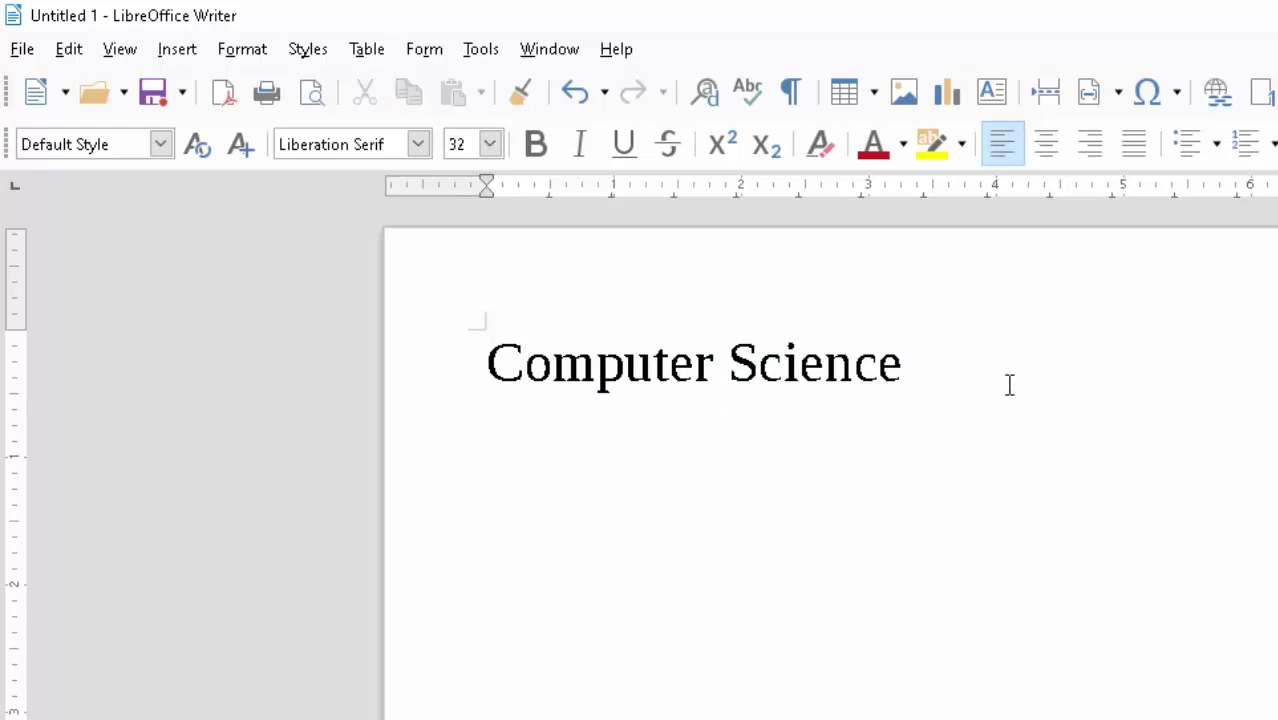
{"action": "left_click", "coordinate": [912, 375]}
{"action": "mouse_move", "coordinate": [912, 375]}
{"action": "left_mouse_down"}
{"action": "mouse_move", "coordinate": [673, 365]}
{"action": "mouse_move", "coordinate": [439, 294]}
{"action": "left_mouse_up"}
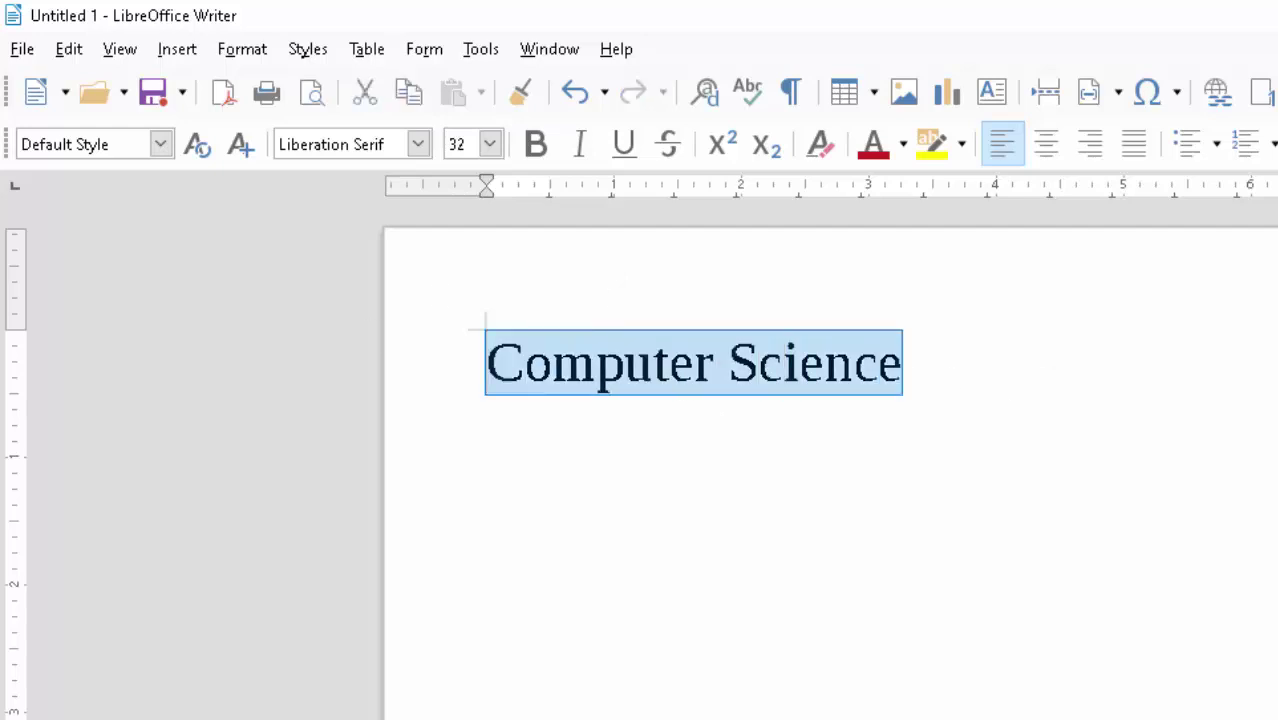